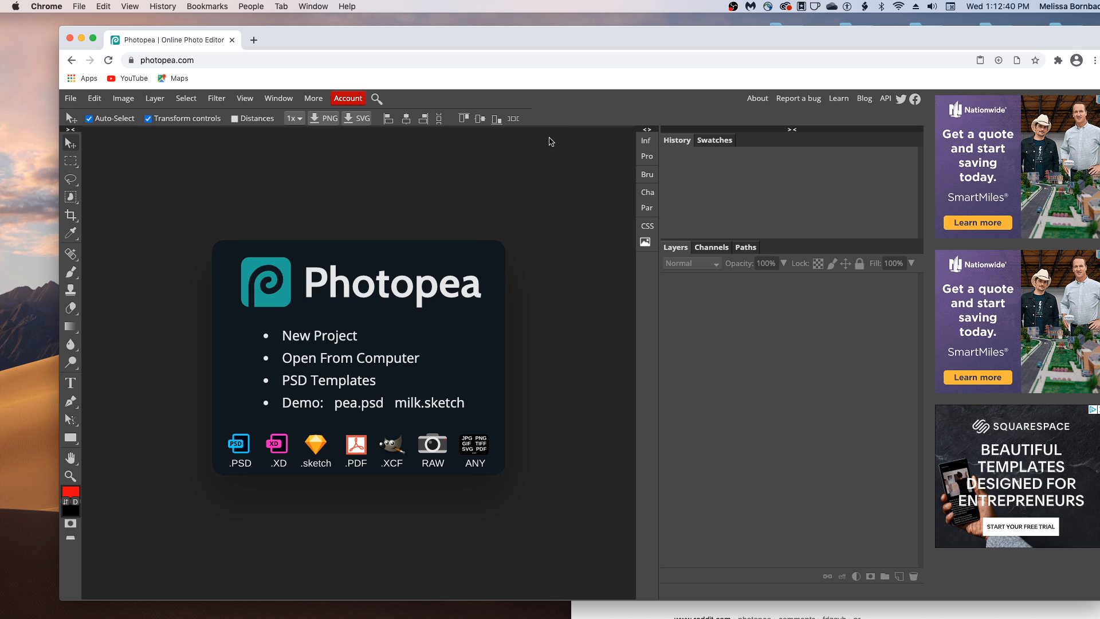
- Open GoldCupcakes_8x12.psd from the 1_Art folder, then resize and reposition the browser window to fit the display
{"action": "left_click", "coordinate": [375, 359]}
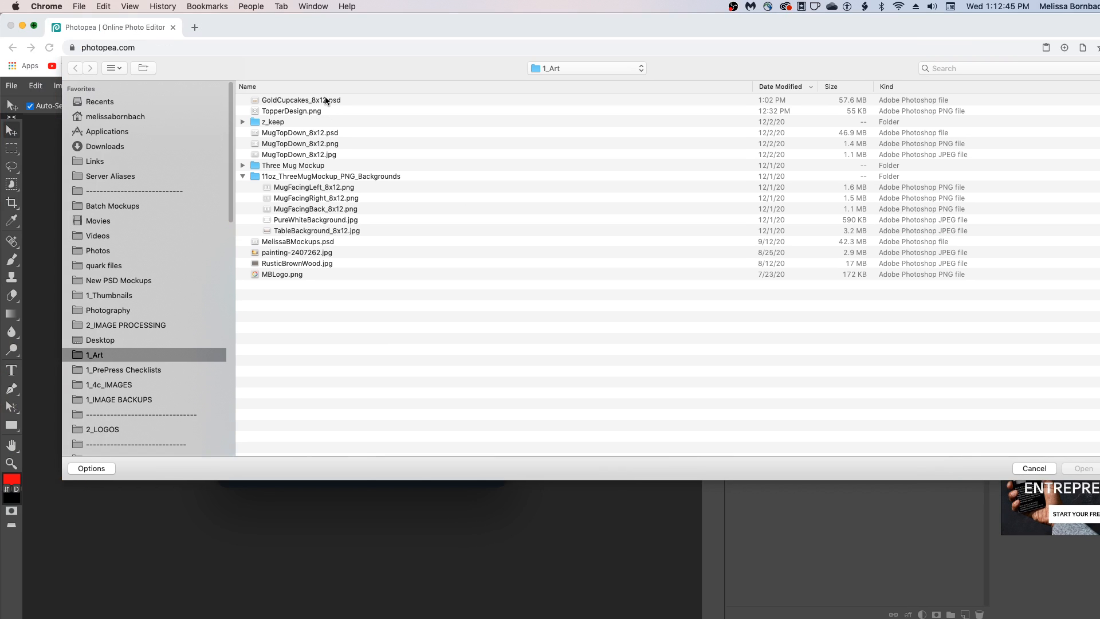
{"action": "double_click", "coordinate": [326, 101]}
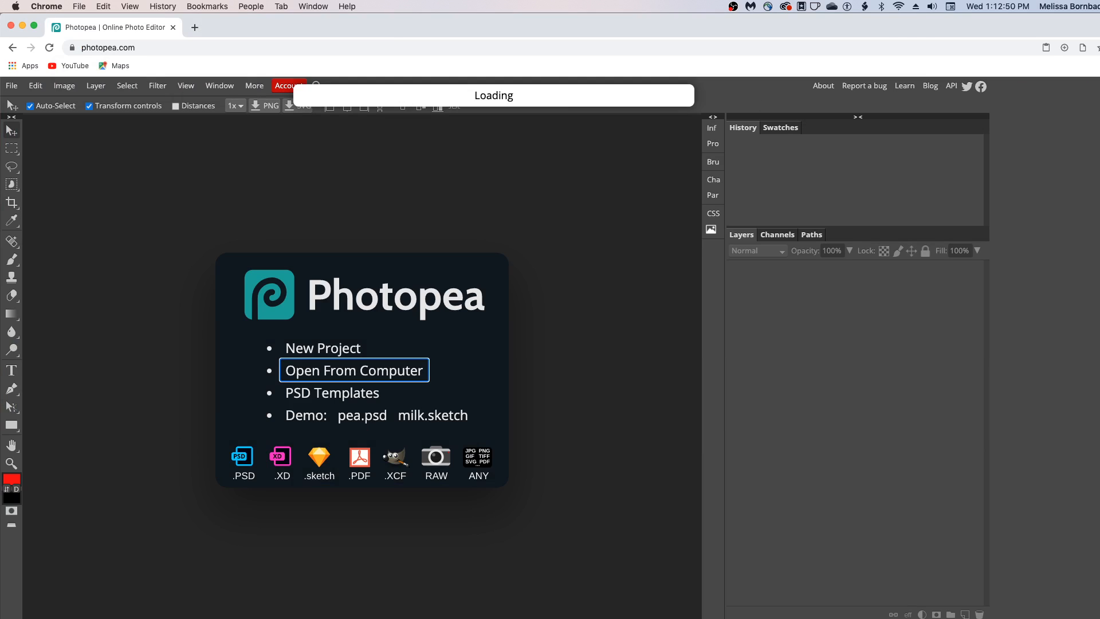
{"action": "left_click_drag", "start_coordinate": [1099, 191], "coordinate": [945, 180]}
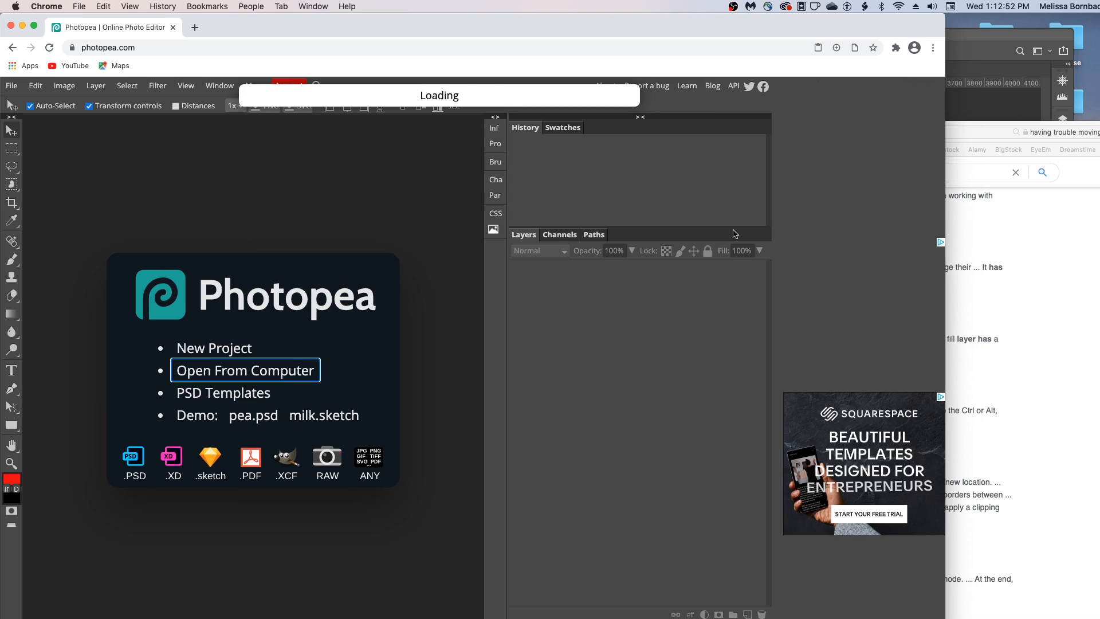
{"action": "left_click_drag", "start_coordinate": [627, 25], "coordinate": [717, 26]}
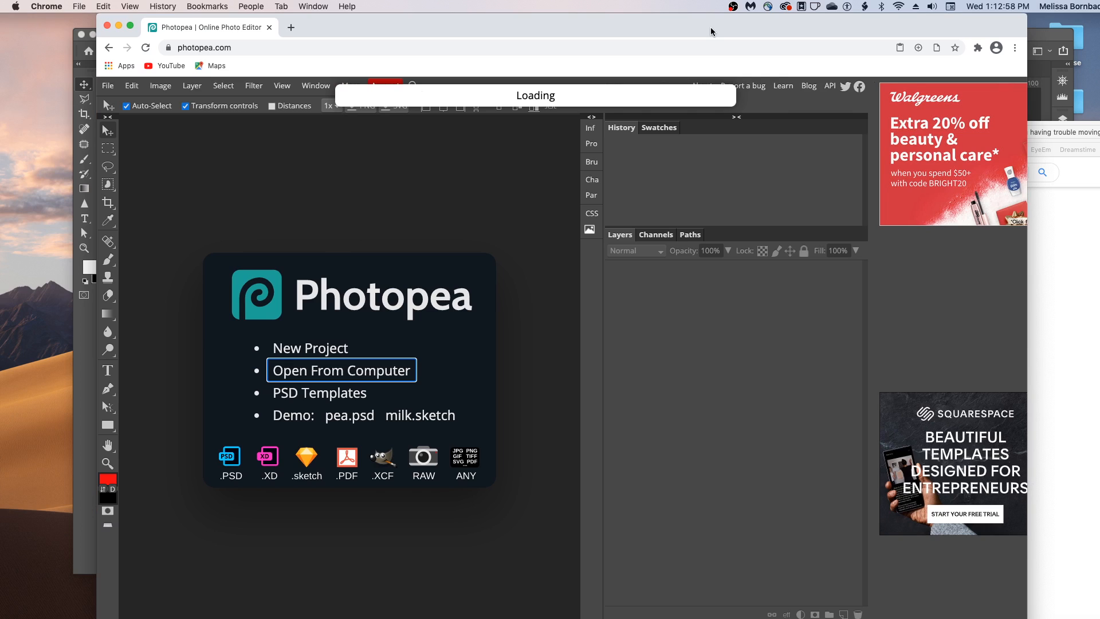
- Expand the Right Cupcake and Topper groups and open the Design - Topper smart object for editing
{"action": "left_click", "coordinate": [309, 86]}
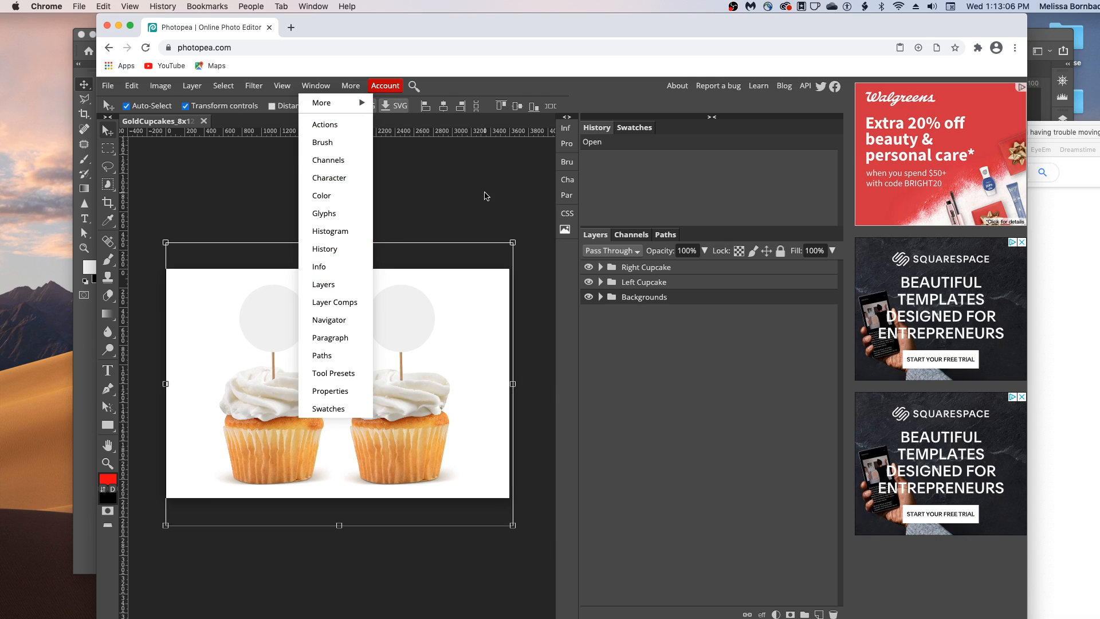
{"action": "key", "text": "ctrl+t"}
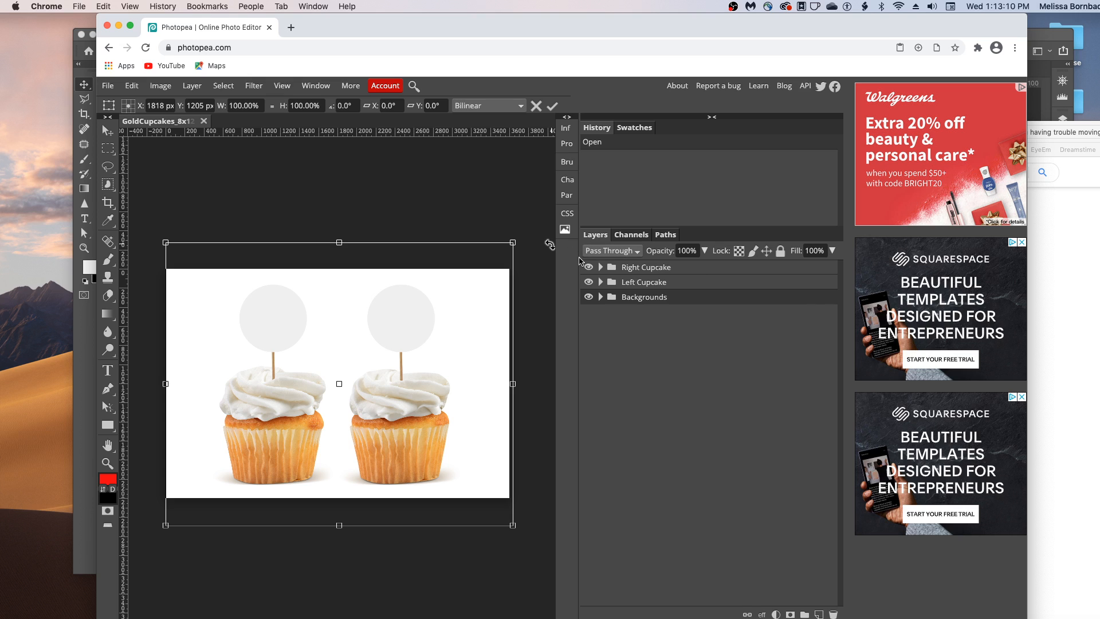
{"action": "left_click_drag", "start_coordinate": [579, 259], "coordinate": [655, 265]}
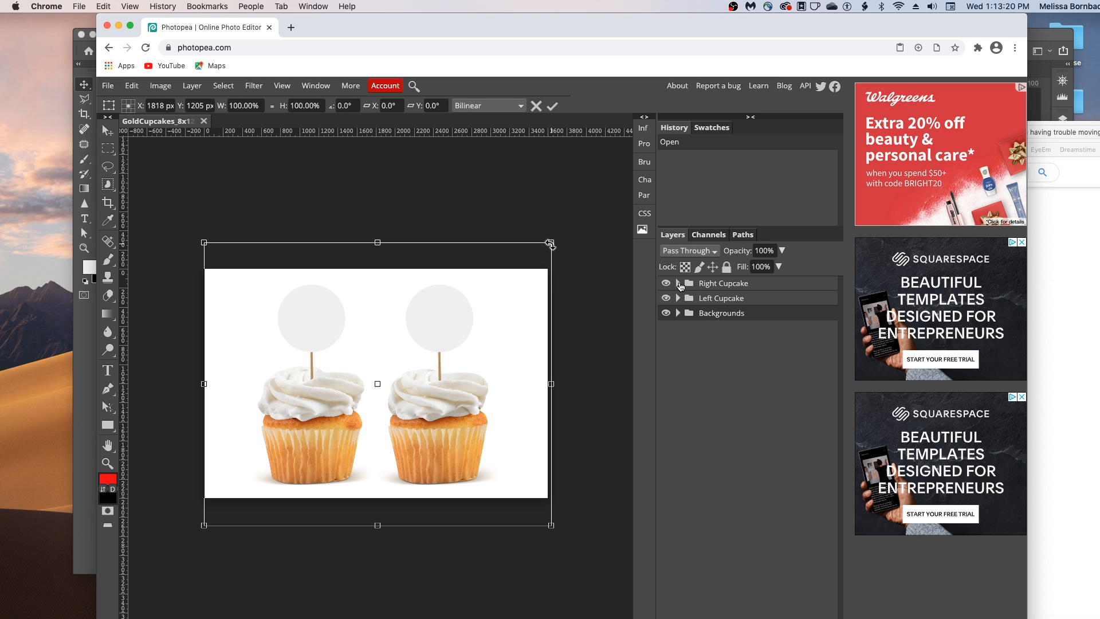
{"action": "left_click", "coordinate": [678, 284]}
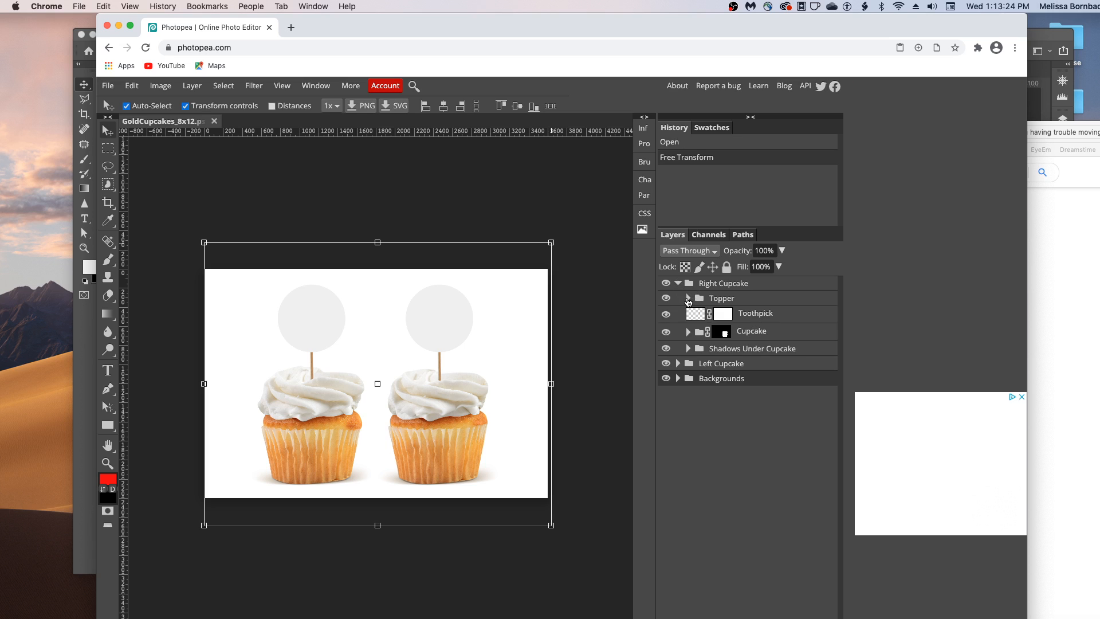
{"action": "left_click", "coordinate": [687, 299]}
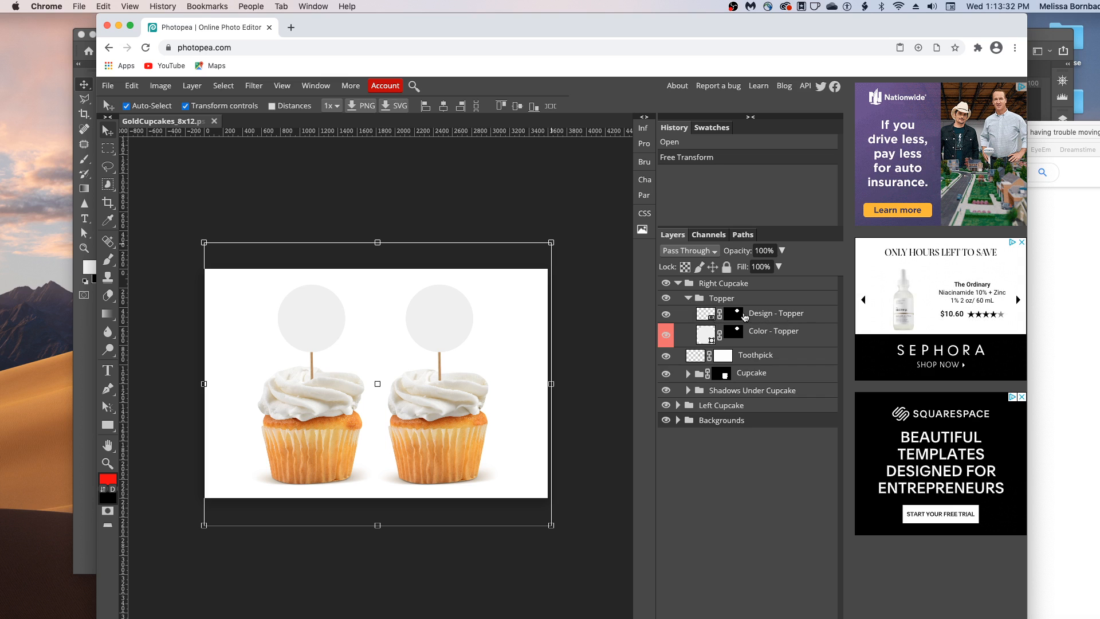
{"action": "double_click", "coordinate": [706, 314]}
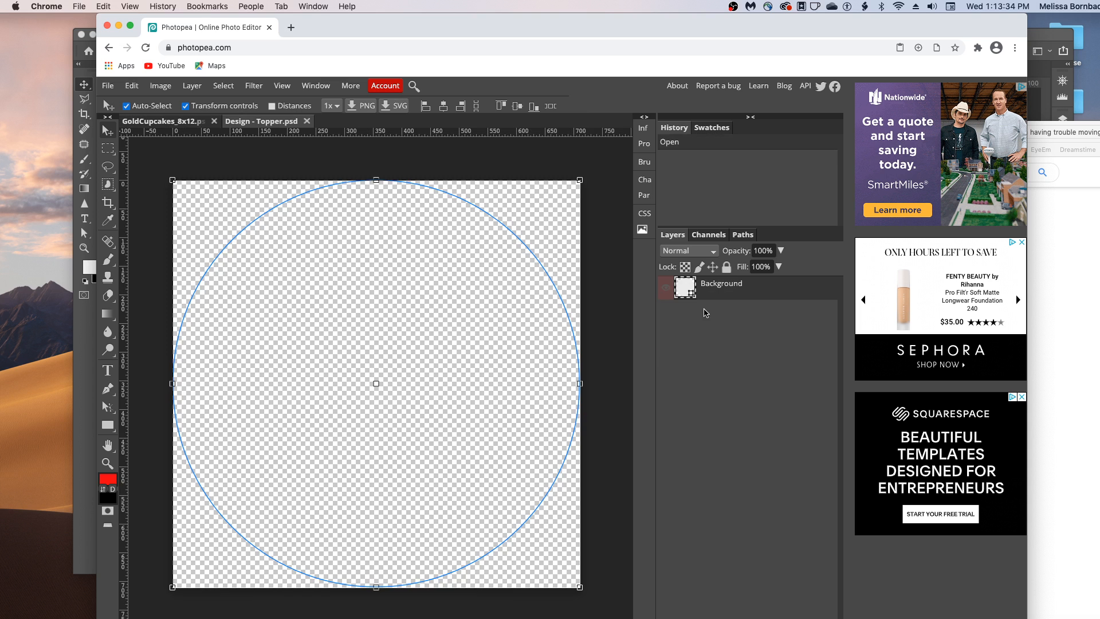
- Open the TopperDesign.png artwork from the 1_Art folder as a separate document
{"action": "left_click", "coordinate": [110, 87]}
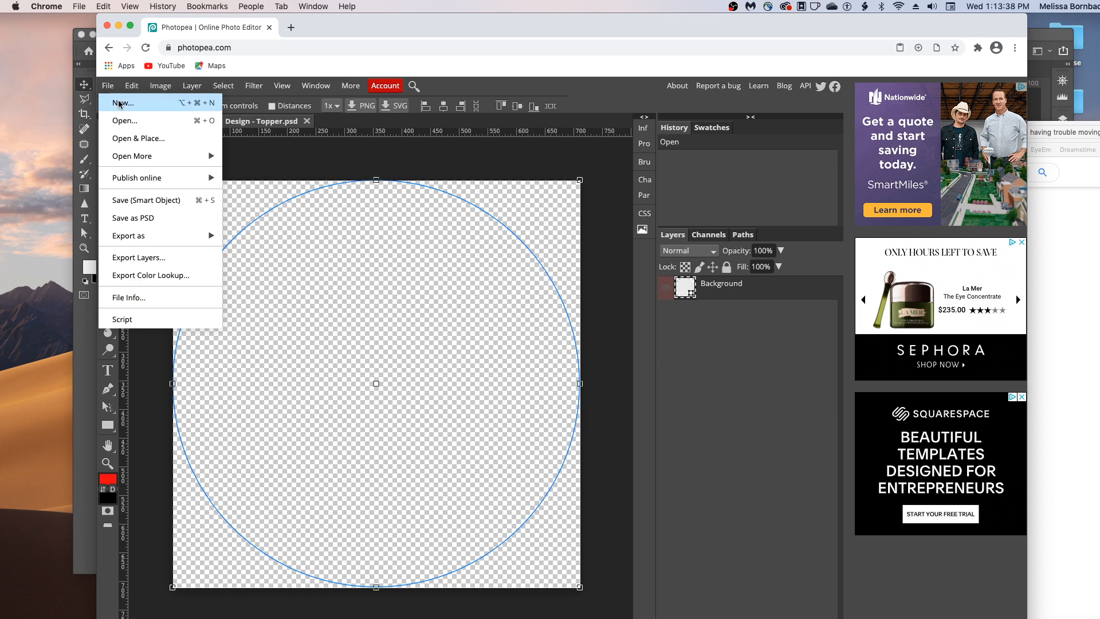
{"action": "left_click", "coordinate": [124, 119]}
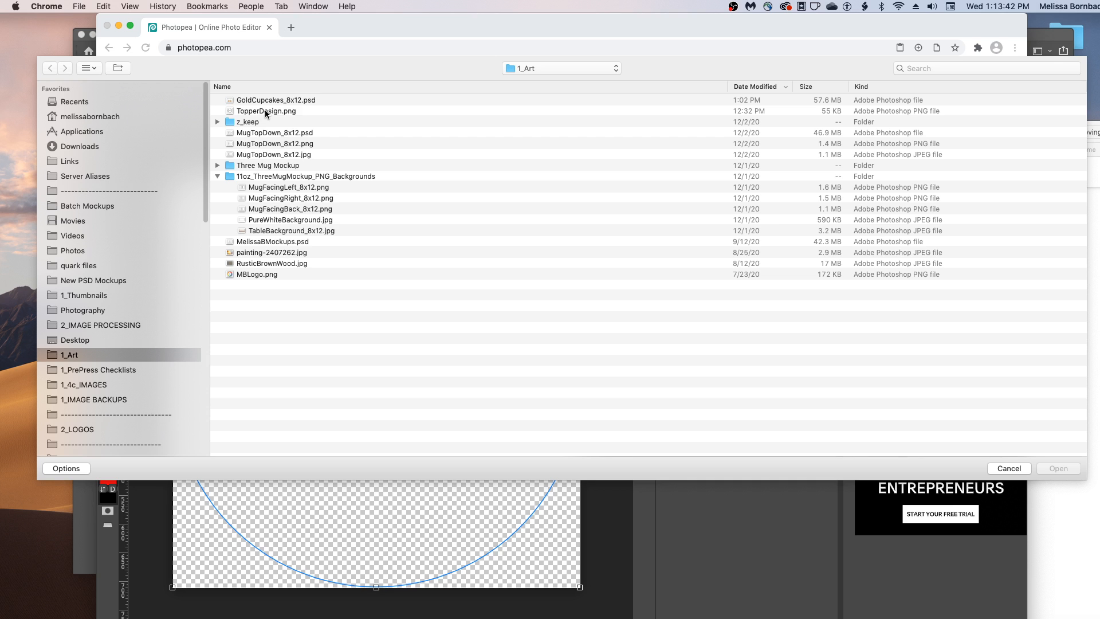
{"action": "double_click", "coordinate": [264, 111]}
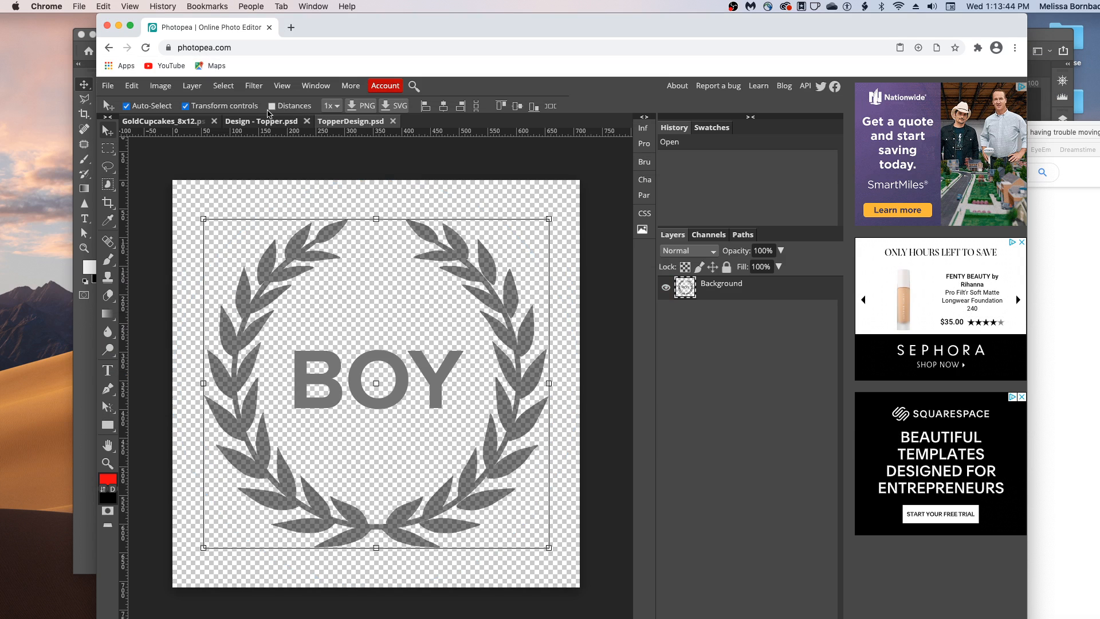
- Copy the entire BOY wreath artwork and paste it into the Design - Topper document
{"action": "left_click", "coordinate": [223, 86]}
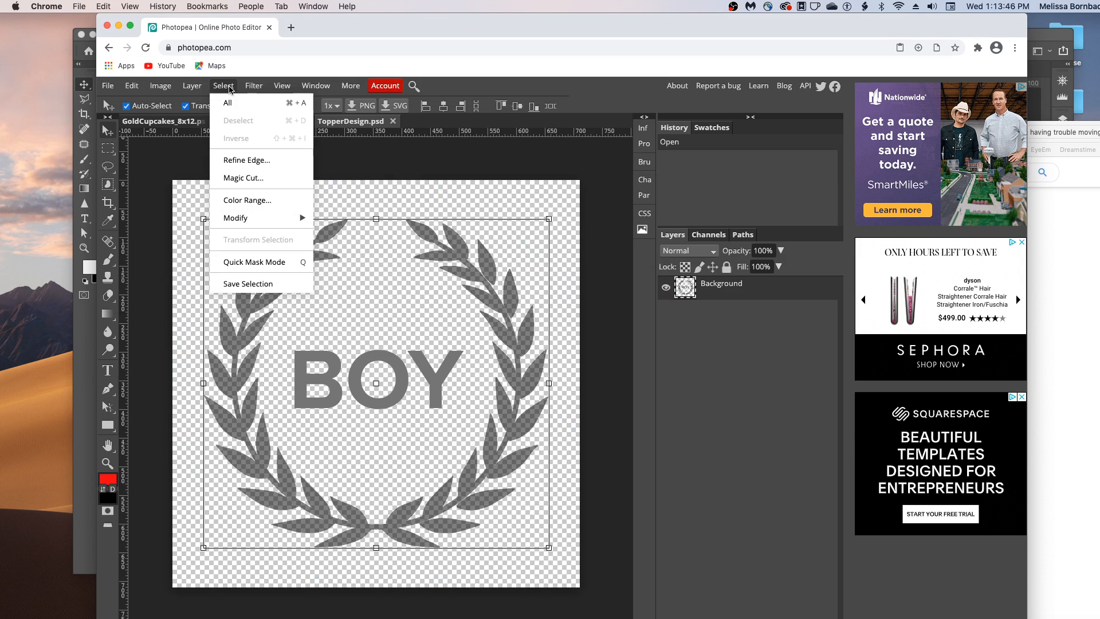
{"action": "left_click", "coordinate": [229, 102]}
{"action": "left_click", "coordinate": [132, 86]}
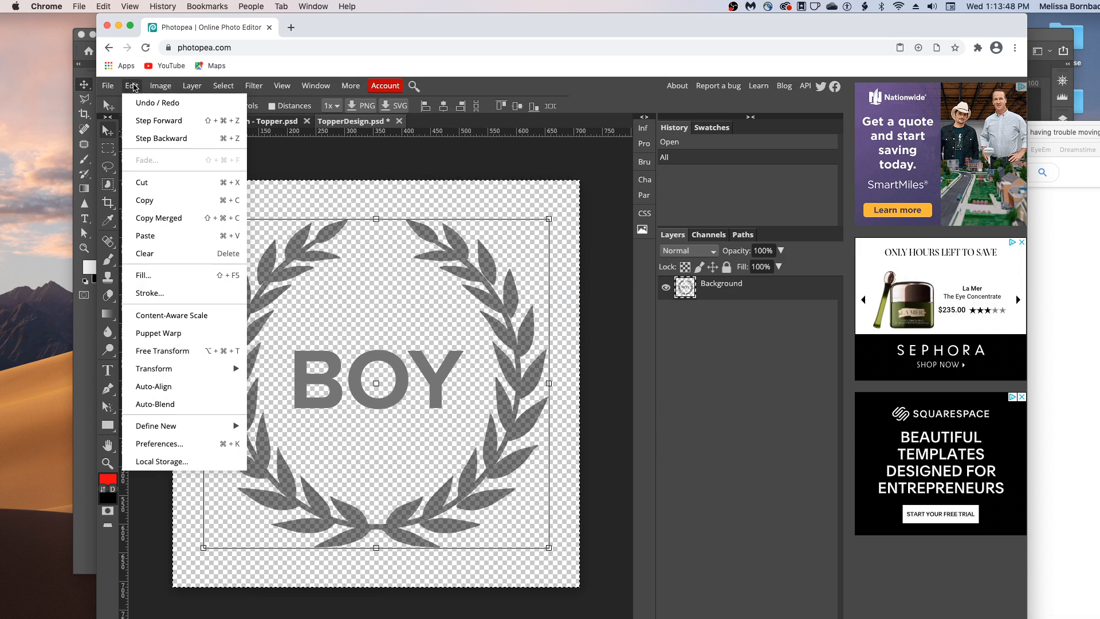
{"action": "left_click", "coordinate": [162, 203]}
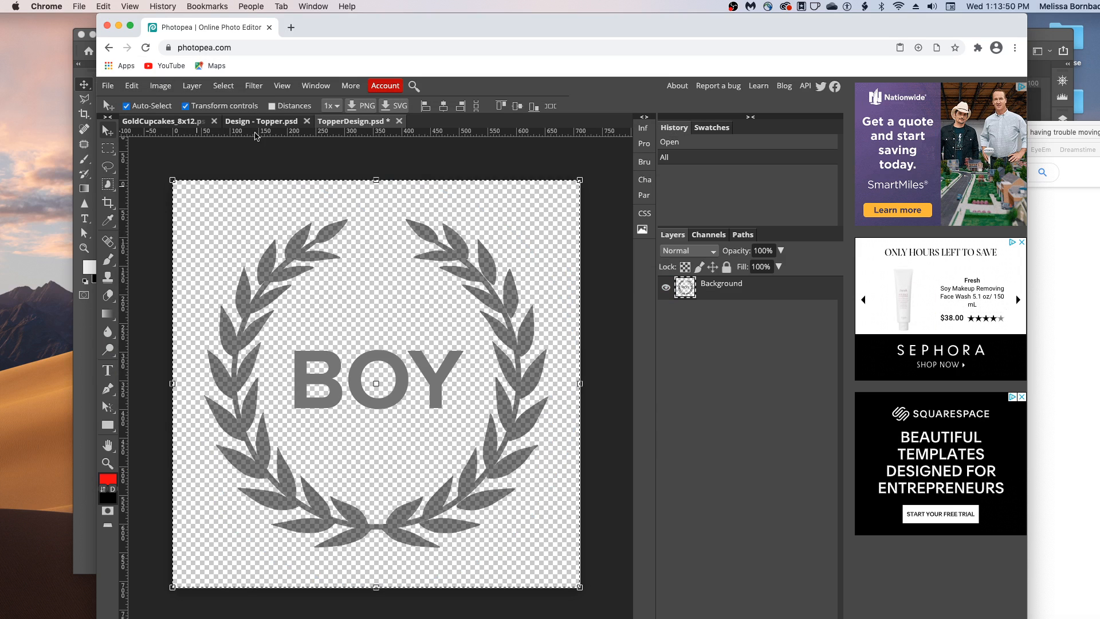
{"action": "left_click", "coordinate": [260, 122]}
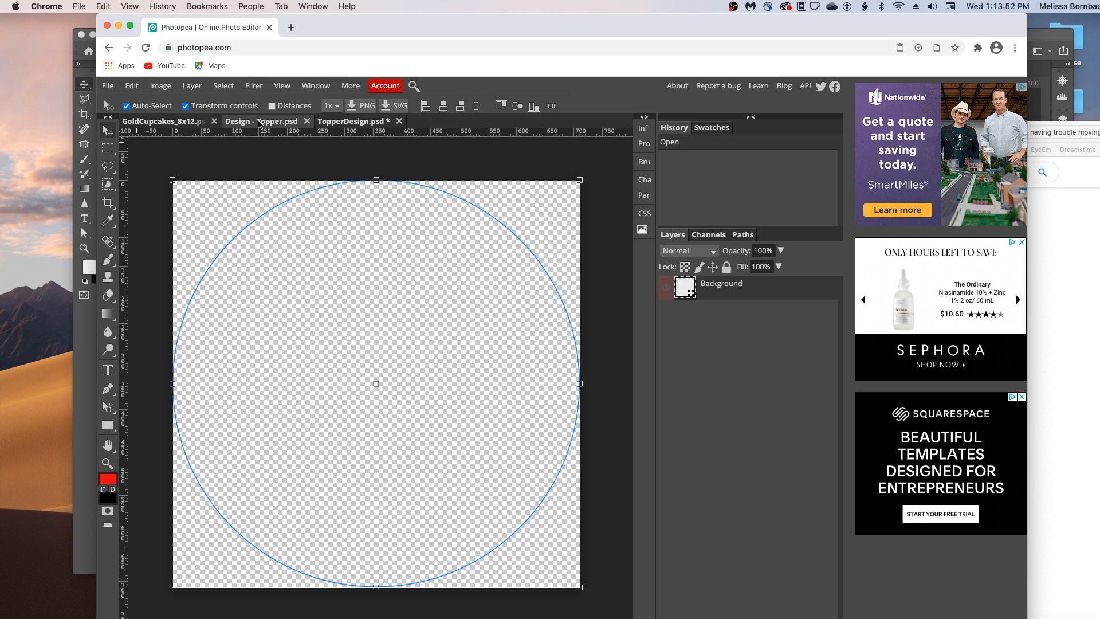
{"action": "left_click", "coordinate": [132, 85]}
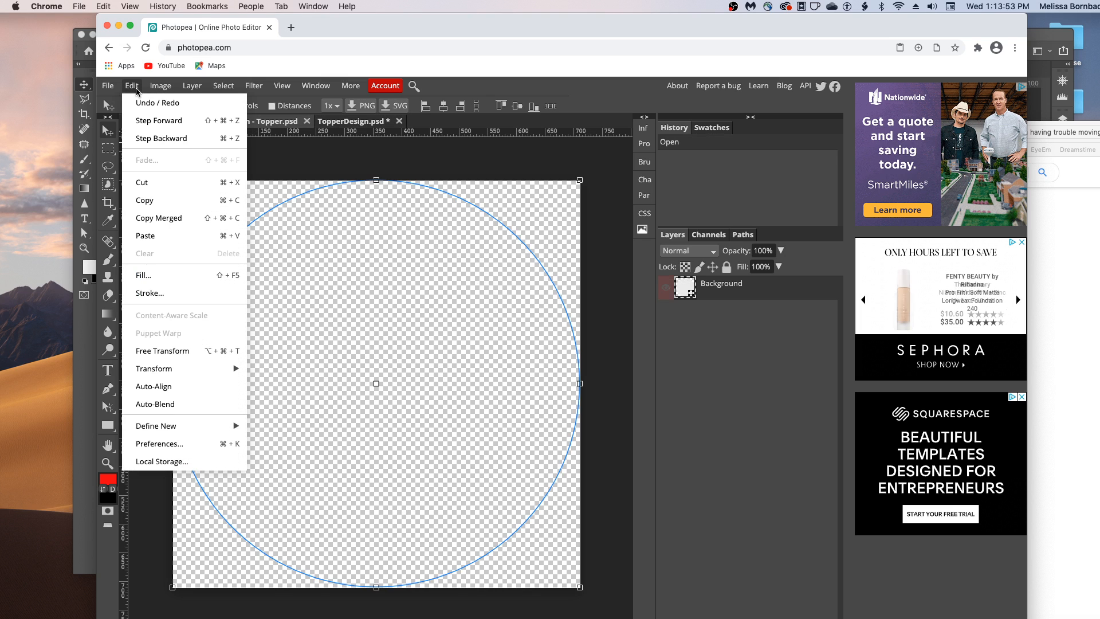
{"action": "left_click", "coordinate": [175, 235]}
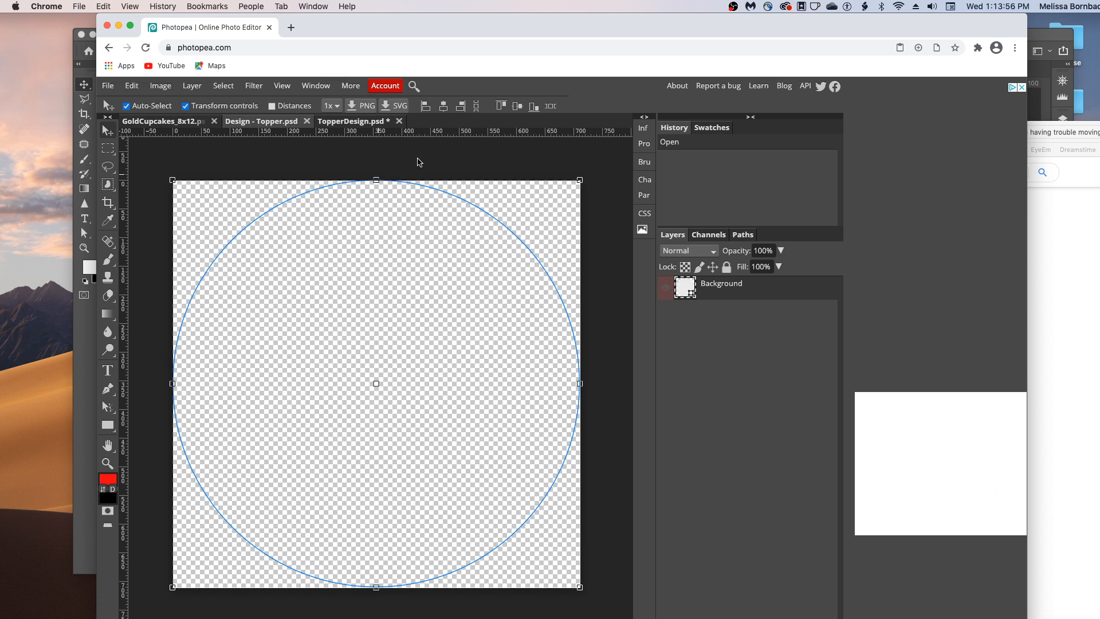
{"action": "key", "text": "super+v"}
- Scale the pasted wreath design proportionally to about 97% and recentre it at X 356 px, Y 355 px
{"action": "key", "text": "super+t"}
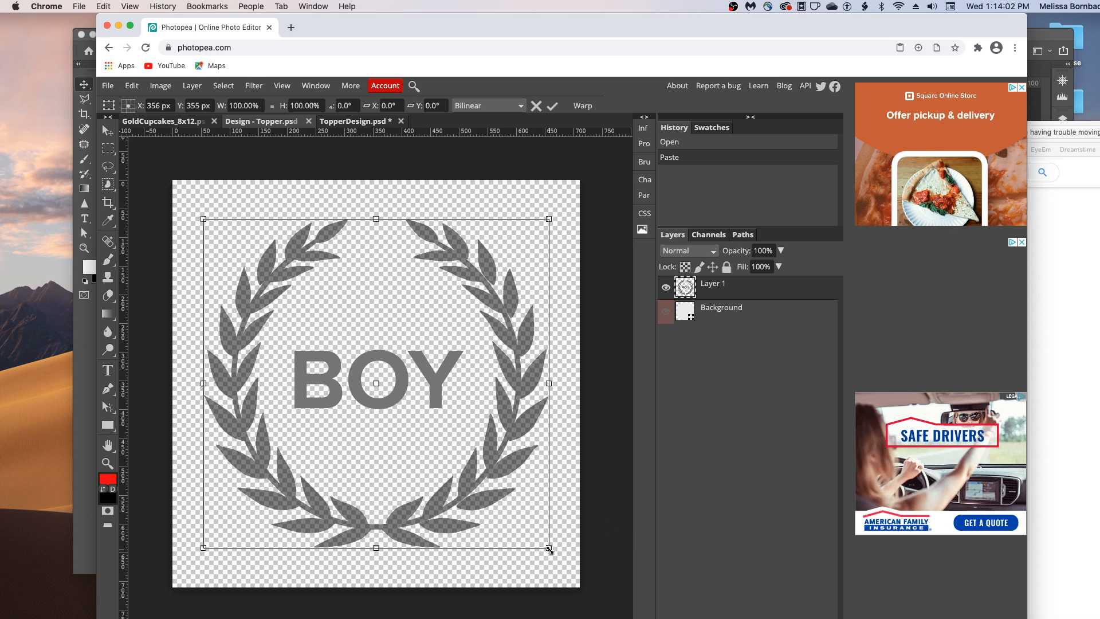
{"action": "left_click_drag", "start_coordinate": [549, 549], "coordinate": [533, 532]}
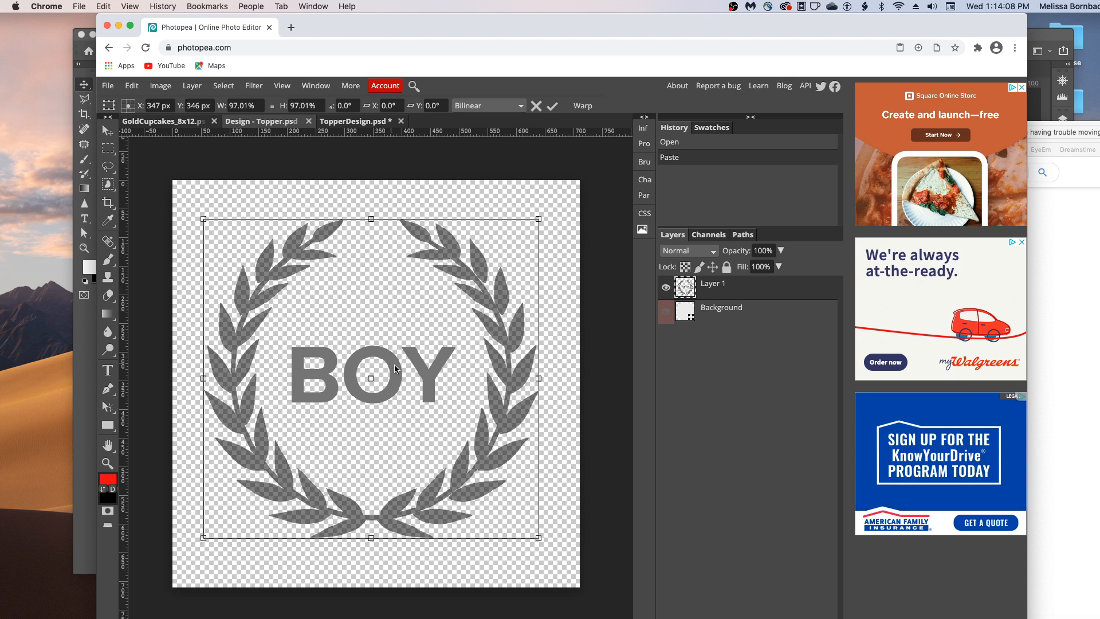
{"action": "left_click_drag", "start_coordinate": [394, 368], "coordinate": [396, 371]}
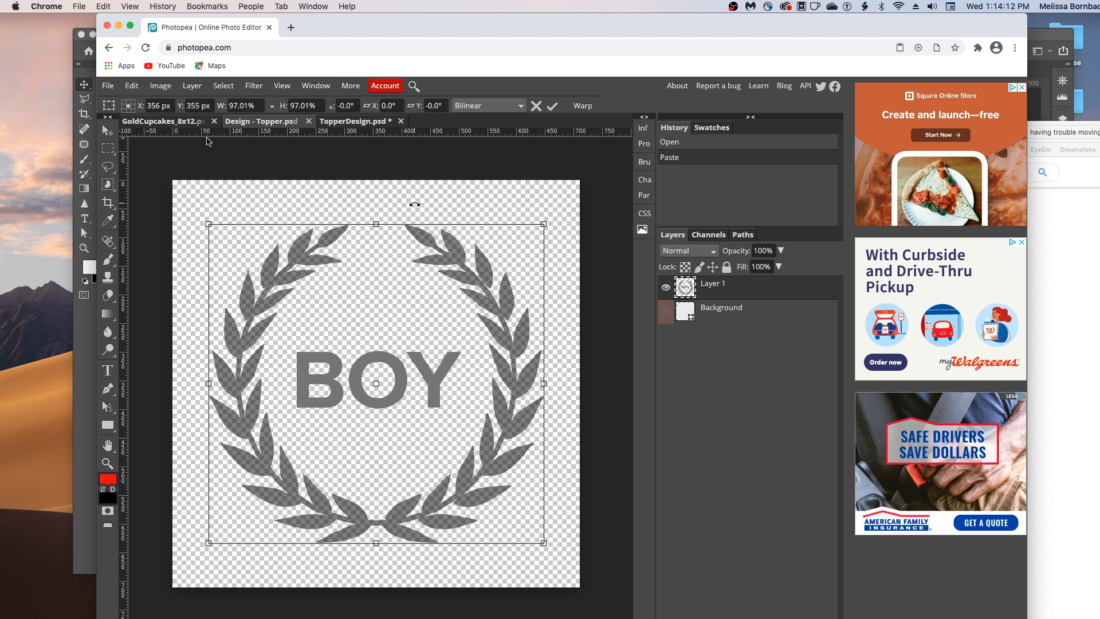
- Save the Design - Topper smart object and close it along with TopperDesign, discarding the latter's unsaved changes
{"action": "left_click", "coordinate": [108, 86]}
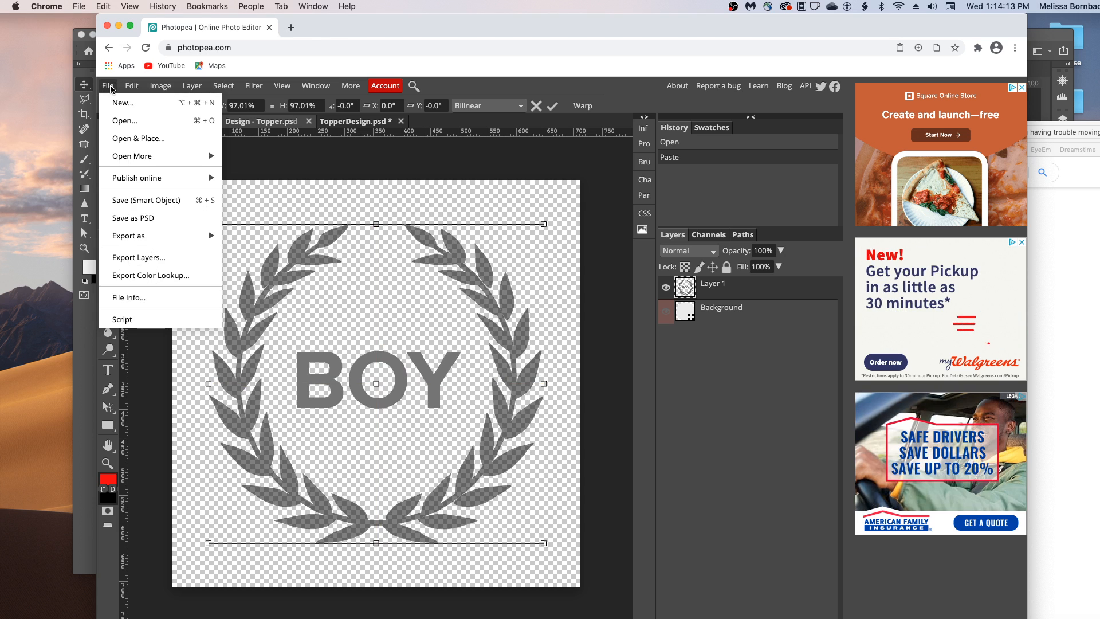
{"action": "left_click", "coordinate": [153, 202]}
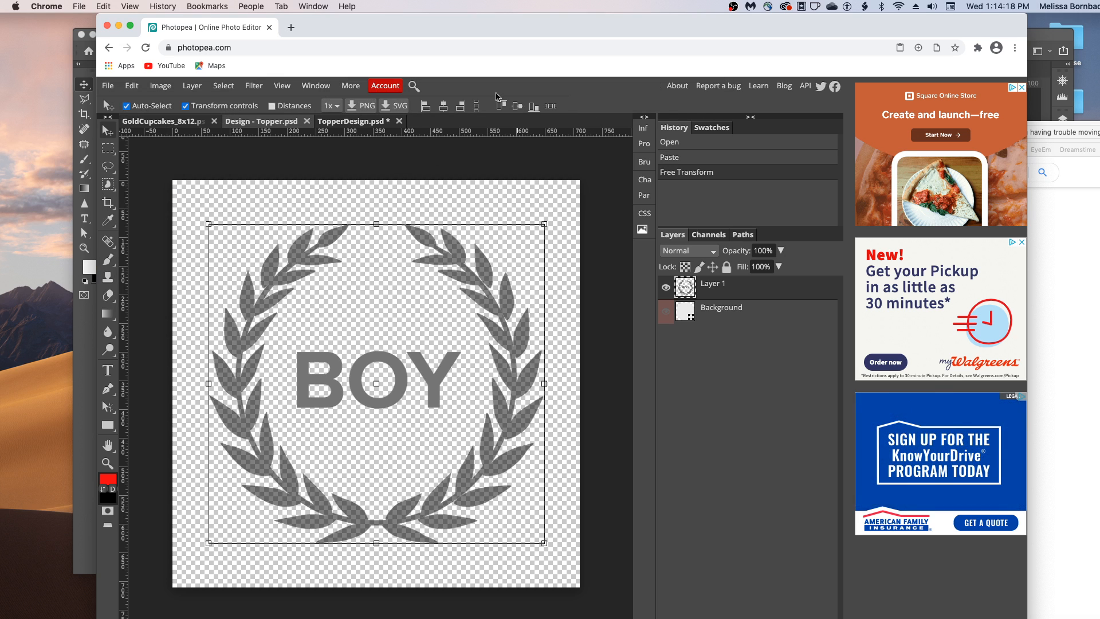
{"action": "left_click", "coordinate": [307, 121]}
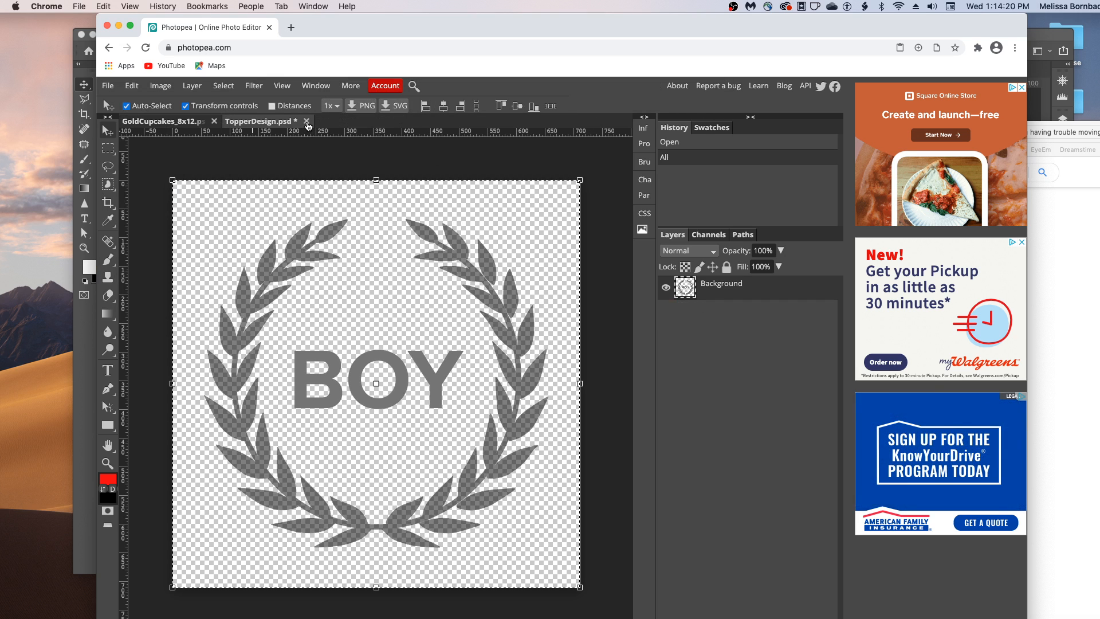
{"action": "left_click", "coordinate": [306, 121]}
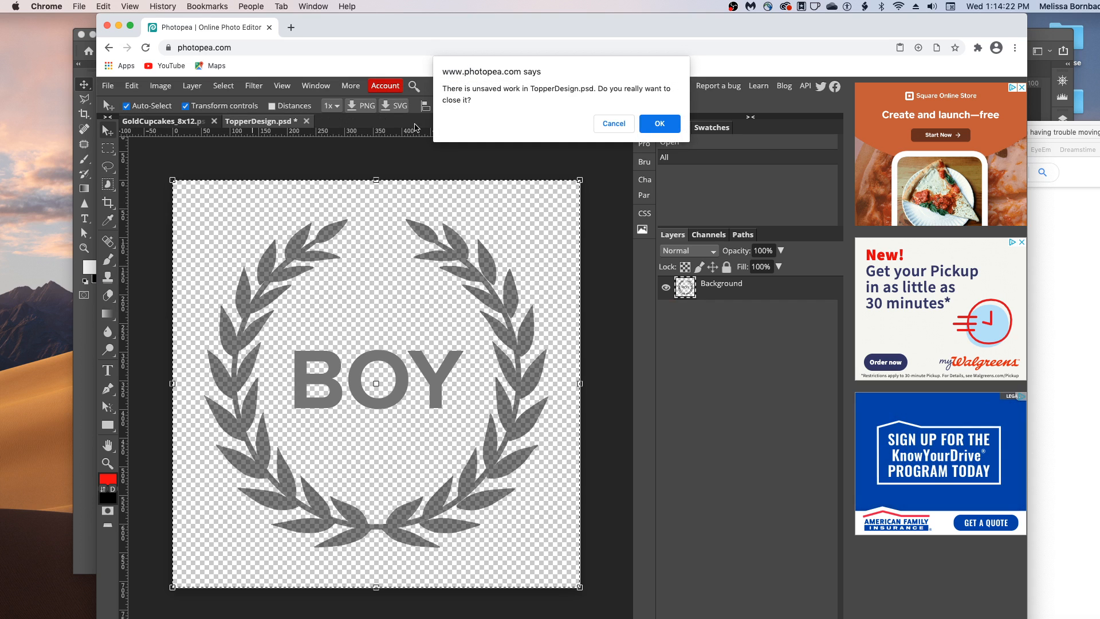
{"action": "left_click", "coordinate": [659, 124]}
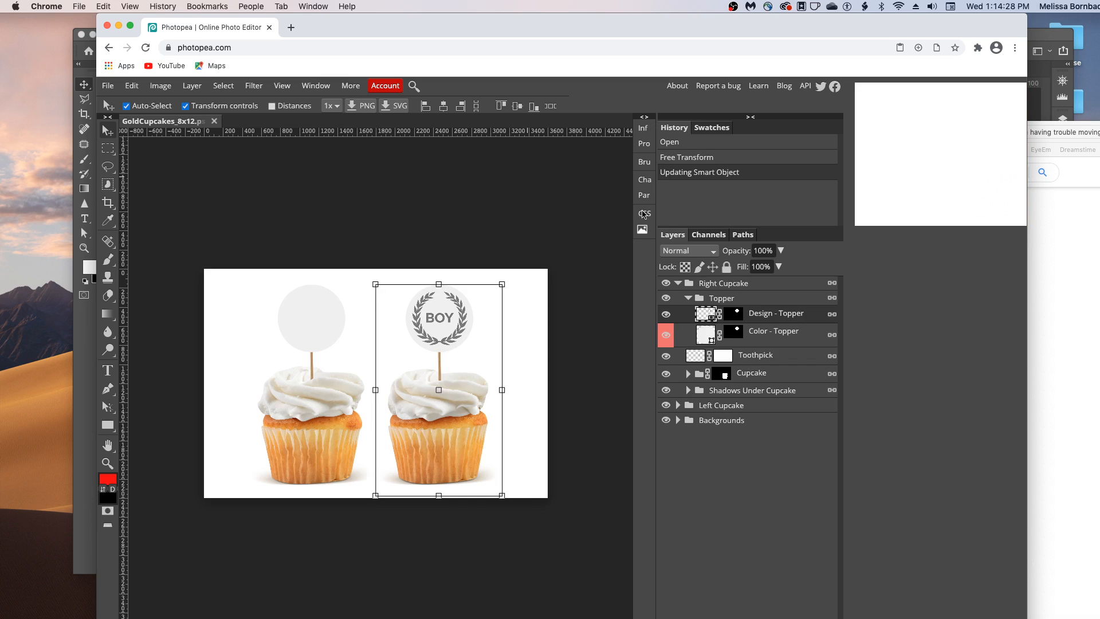
- Hide the right cupcake's Topper group and reopen TopperDesign.png from the 1_Art folder
{"action": "left_click", "coordinate": [665, 299]}
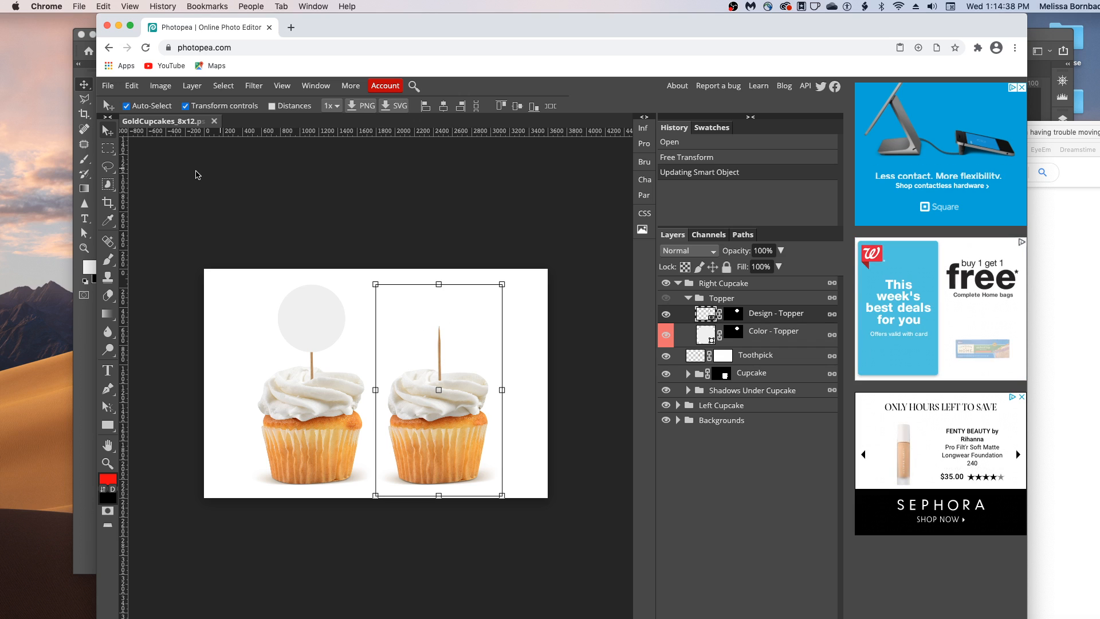
{"action": "left_click", "coordinate": [110, 86]}
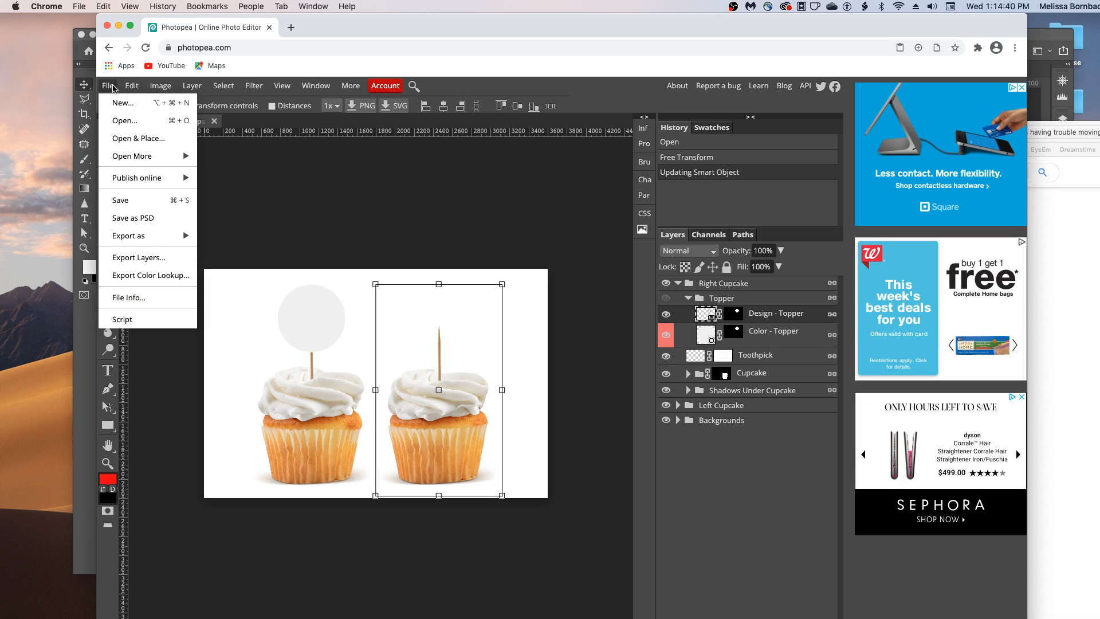
{"action": "left_click", "coordinate": [124, 122]}
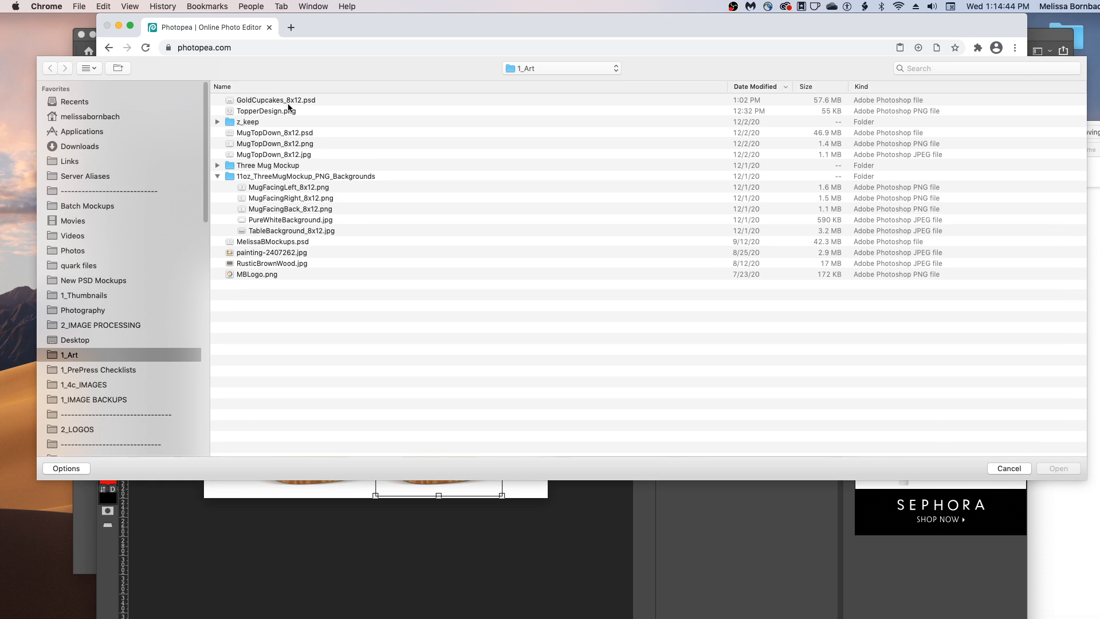
{"action": "double_click", "coordinate": [267, 111]}
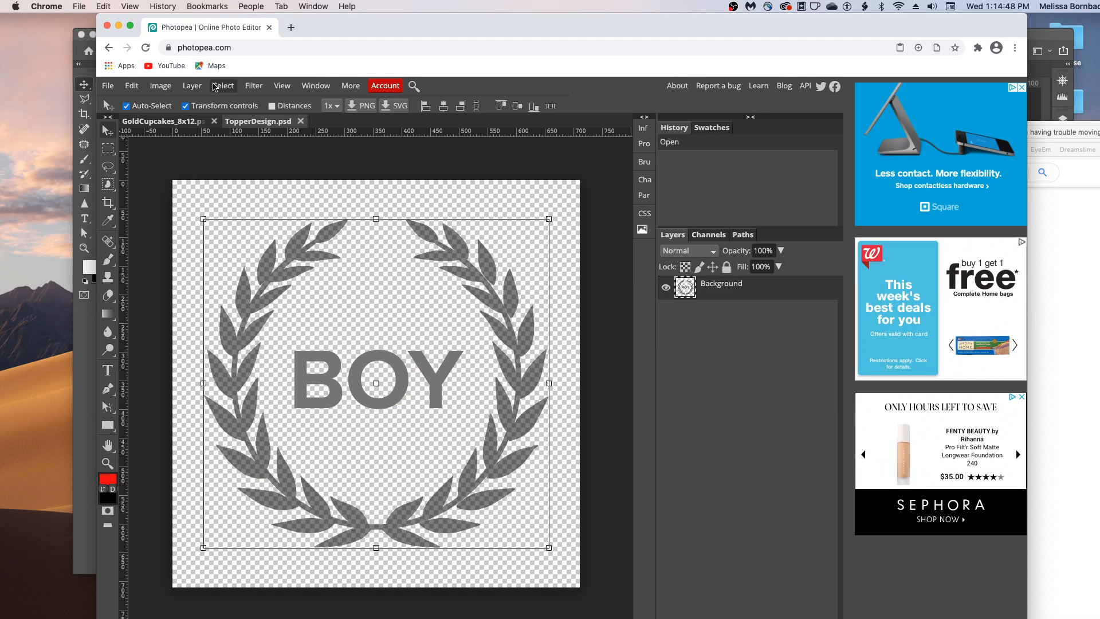
- Select the whole TopperDesign canvas and copy the BOY wreath artwork
{"action": "left_click", "coordinate": [223, 86]}
{"action": "left_click", "coordinate": [225, 102]}
{"action": "left_click", "coordinate": [132, 85]}
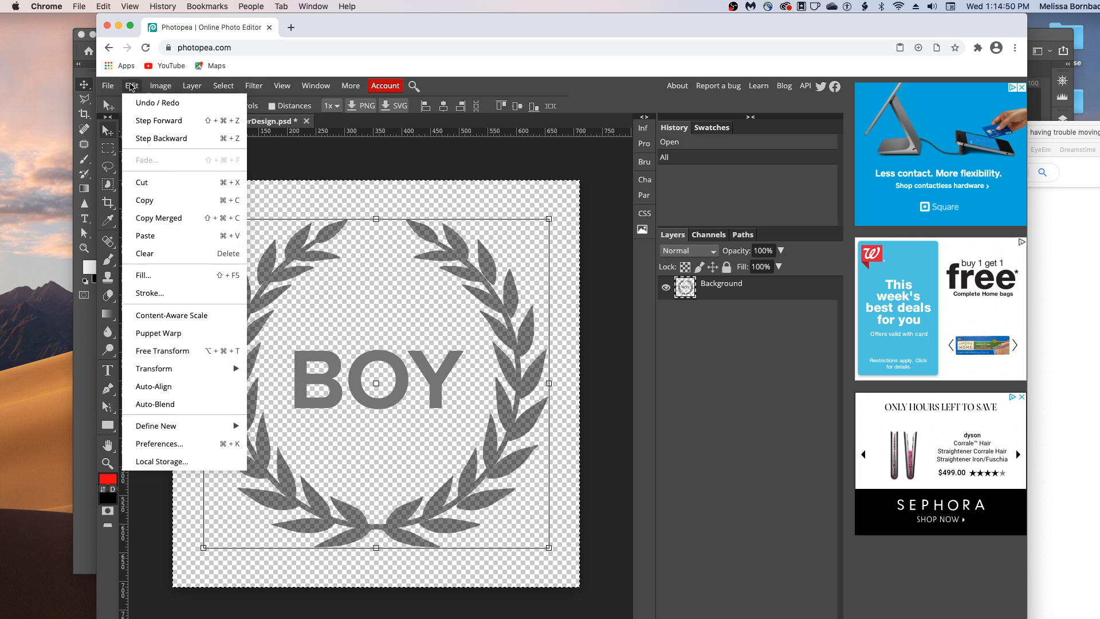
{"action": "left_click", "coordinate": [154, 201]}
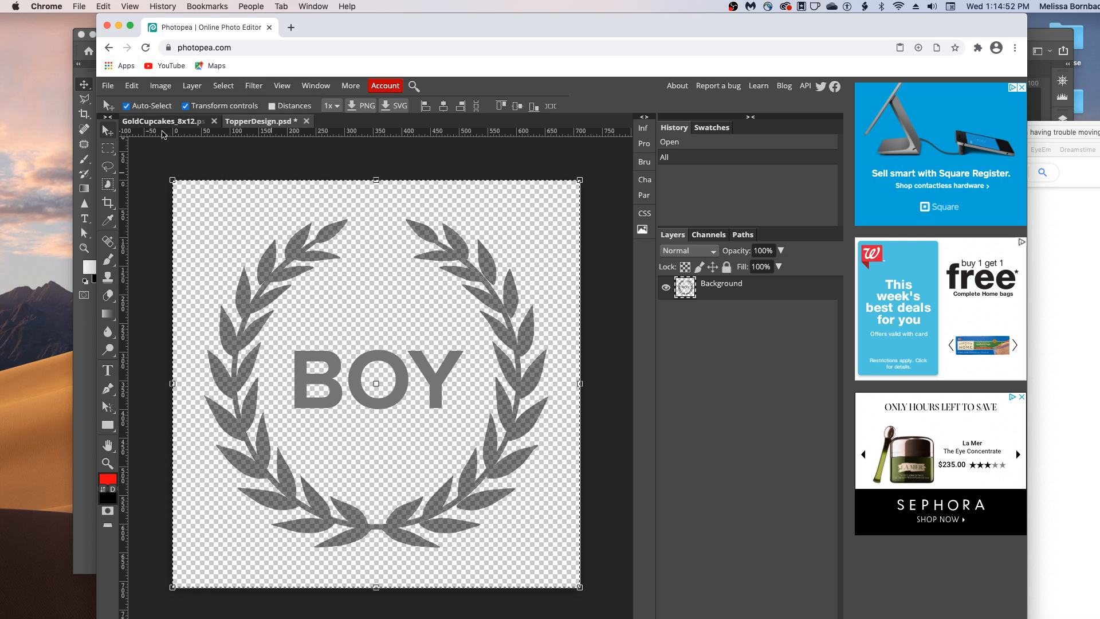
- Paste the wreath into the GoldCupcakes_8x12 mockup and reorder its layer above the hidden Topper group in Right Cupcake
{"action": "left_click", "coordinate": [170, 124]}
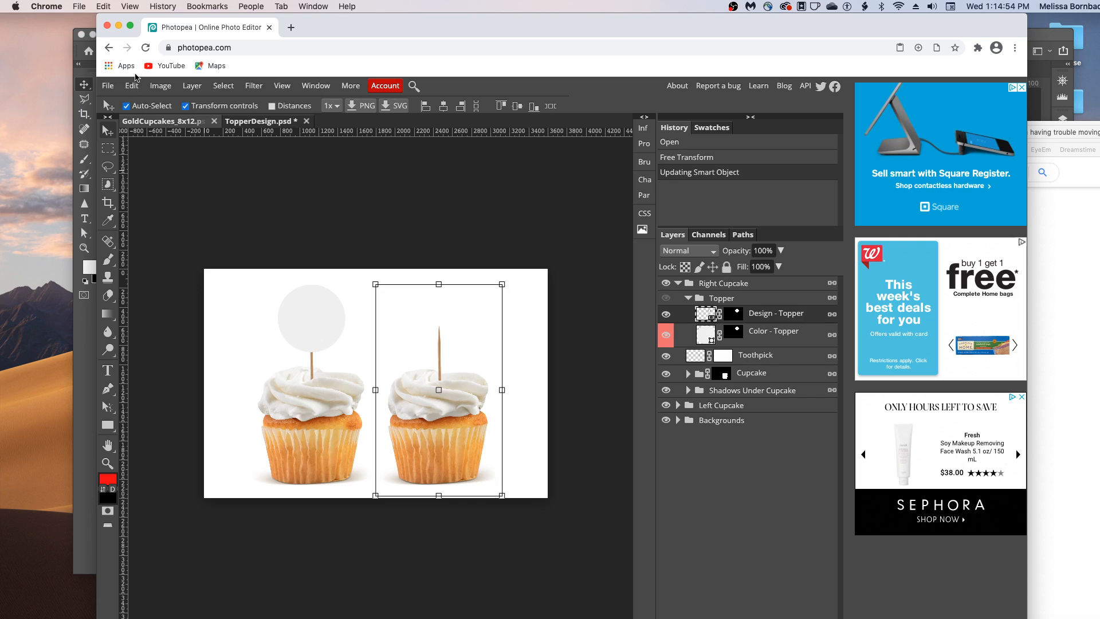
{"action": "left_click", "coordinate": [132, 86]}
{"action": "left_click", "coordinate": [183, 236]}
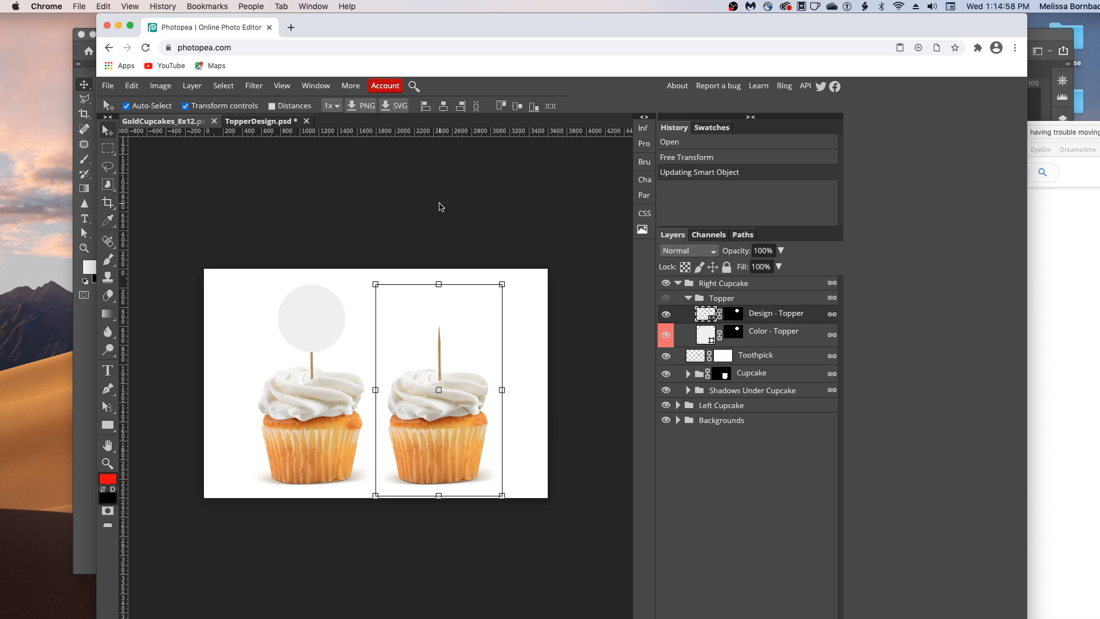
{"action": "key", "text": "super+v"}
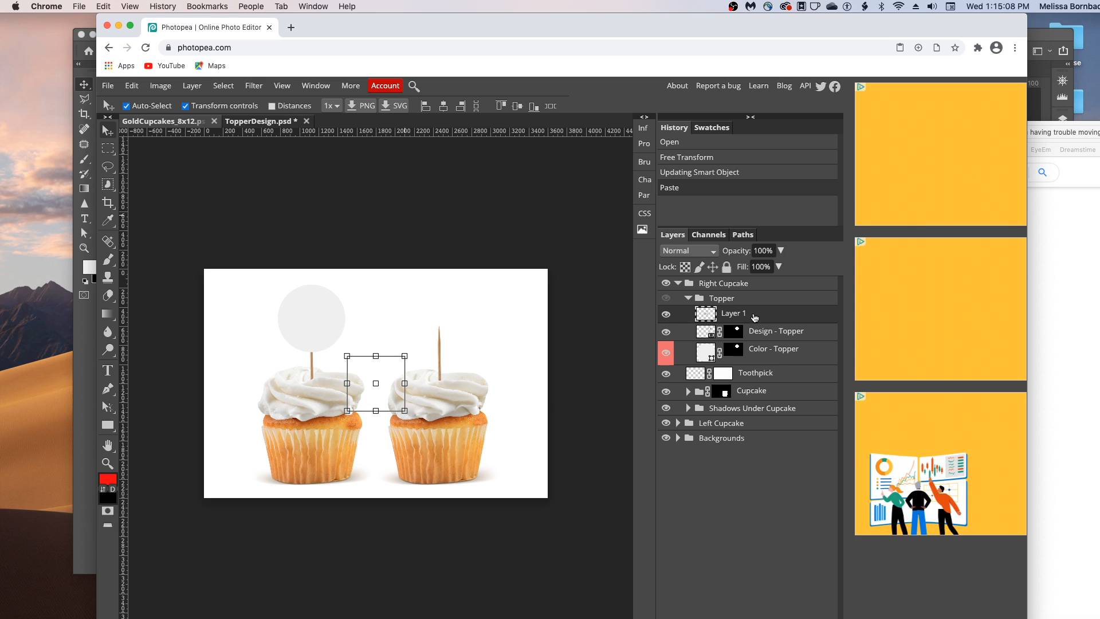
{"action": "mouse_move", "coordinate": [755, 319]}
{"action": "left_mouse_down"}
{"action": "mouse_move", "coordinate": [755, 289]}
{"action": "mouse_move", "coordinate": [750, 317]}
{"action": "mouse_move", "coordinate": [756, 299]}
{"action": "left_mouse_up"}
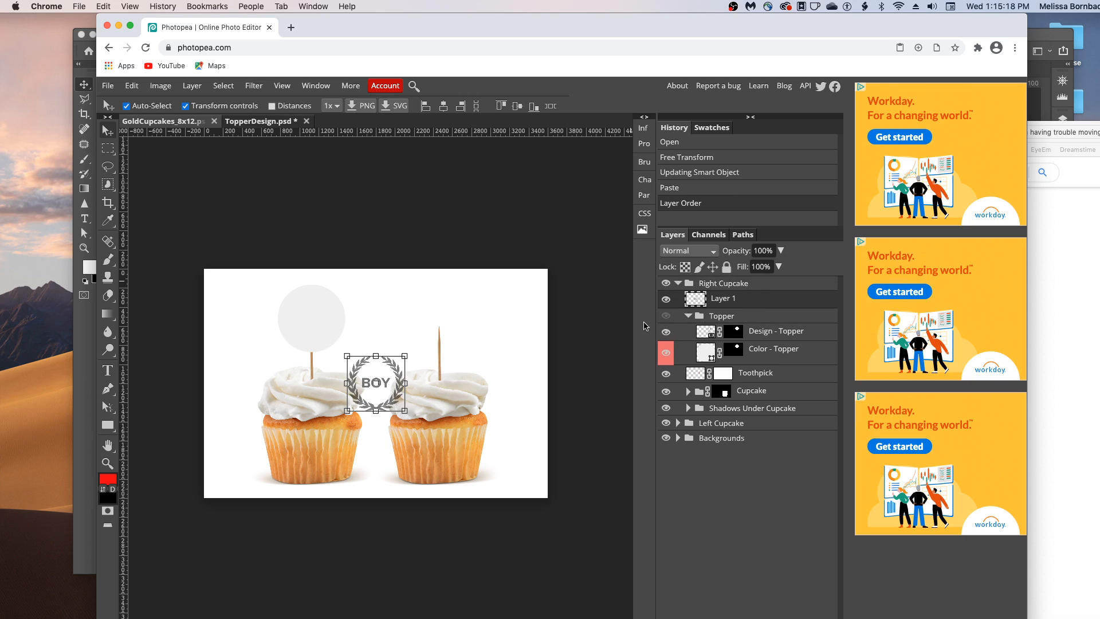
- Lock the Backgrounds group and check that it cannot be moved on the canvas
{"action": "left_click", "coordinate": [726, 439]}
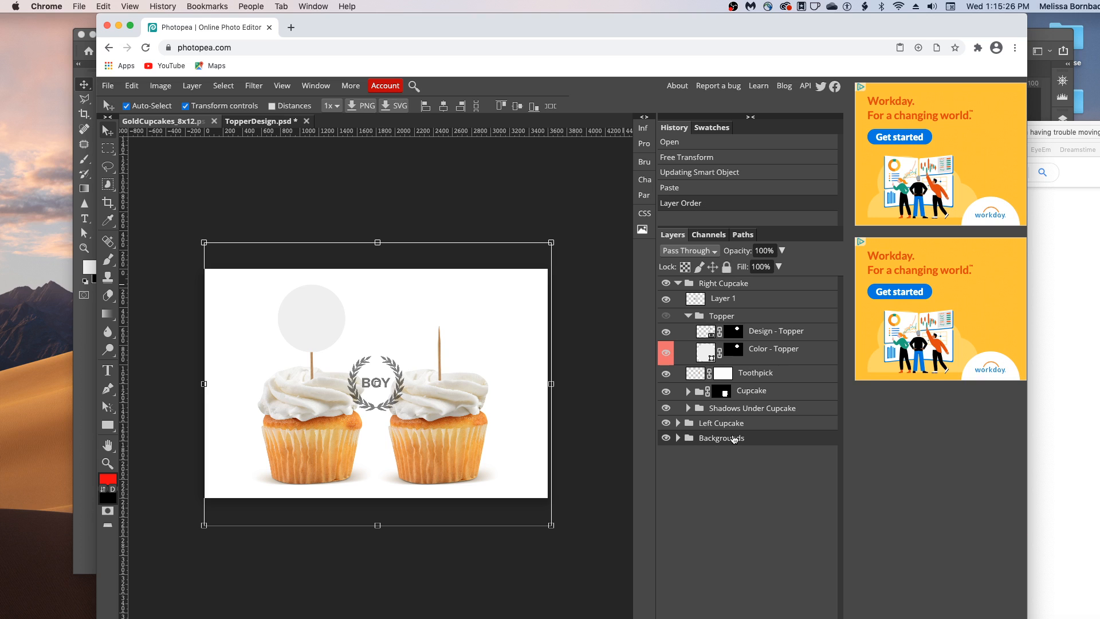
{"action": "left_click", "coordinate": [726, 267]}
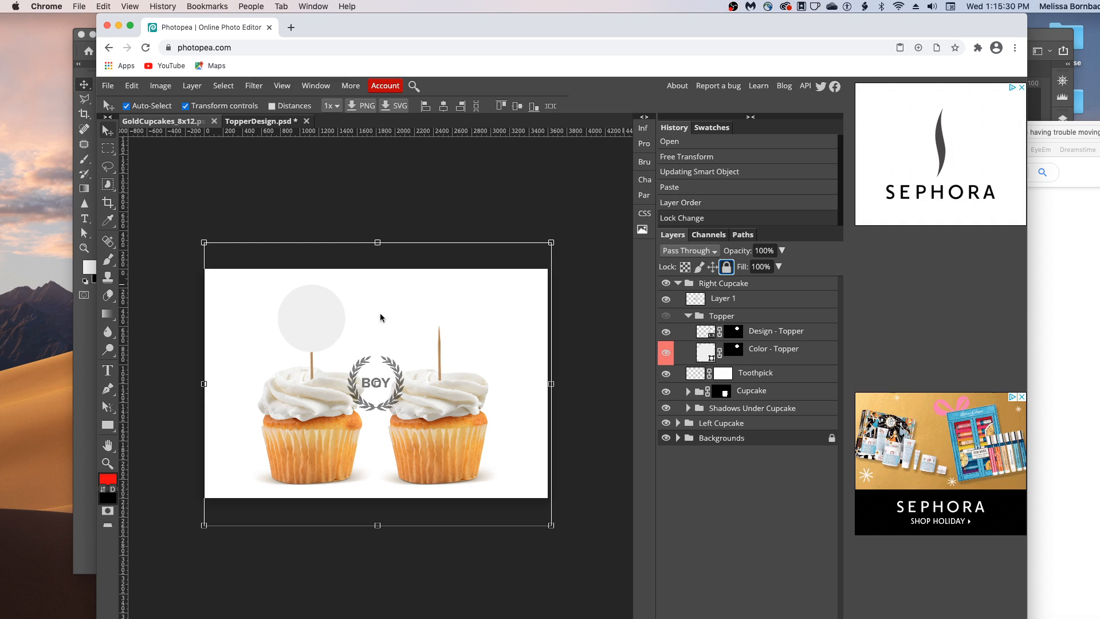
{"action": "left_click", "coordinate": [394, 220]}
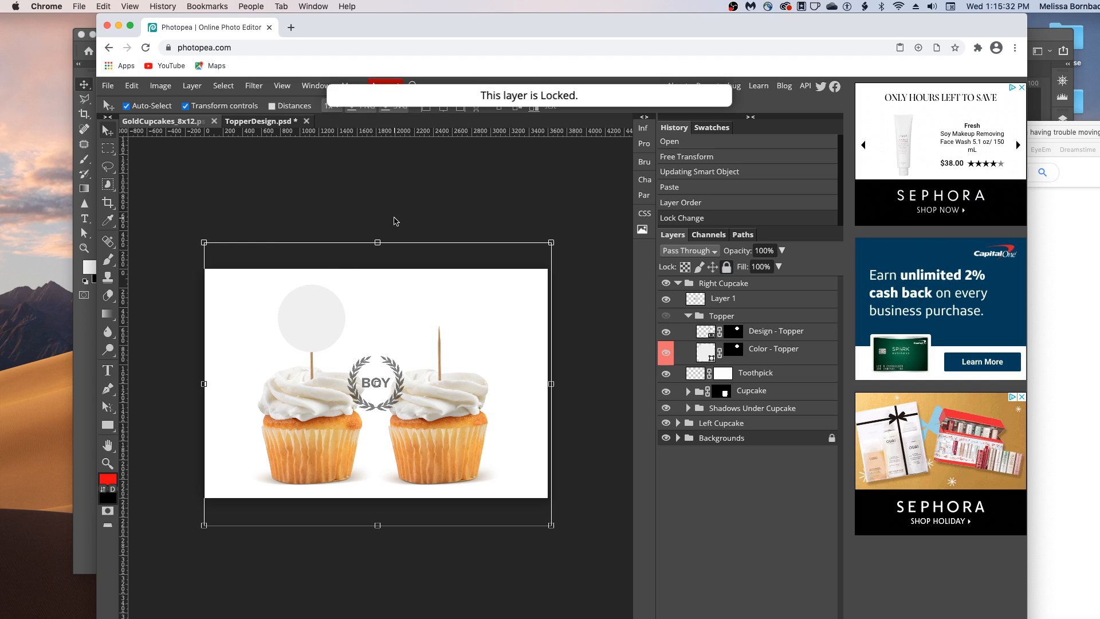
- Select the pasted wreath layer and move it onto the right cupcake's toothpick, centred with its base over the tip
{"action": "key", "text": "super+plus"}
{"action": "key", "text": "super+plus"}
{"action": "key", "text": "super+plus"}
{"action": "key", "text": "super+plus"}
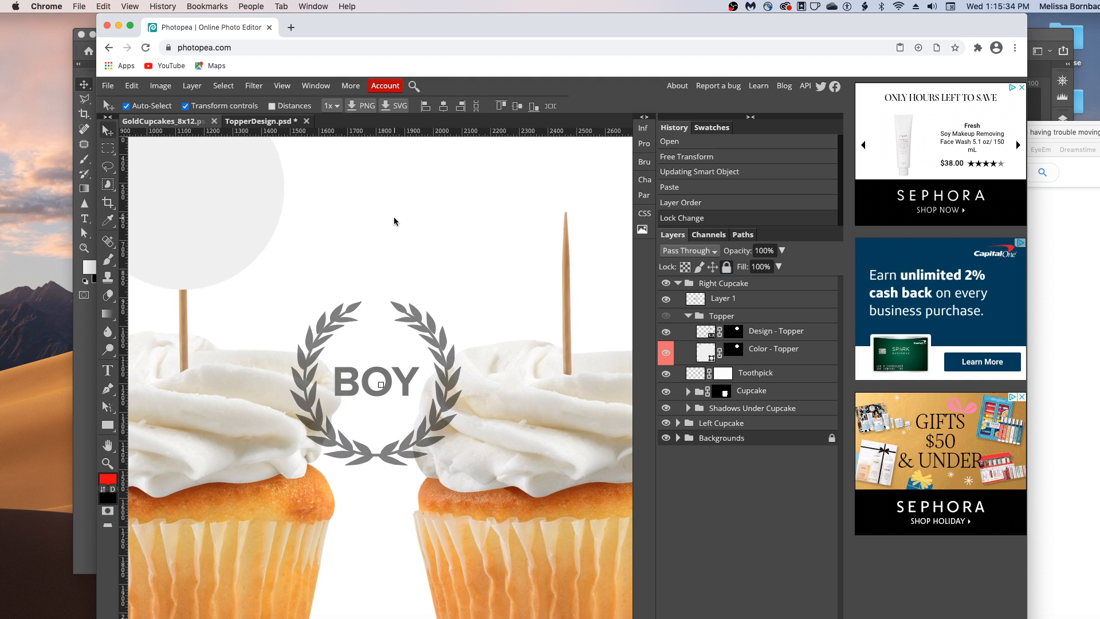
{"action": "key", "text": "super+plus"}
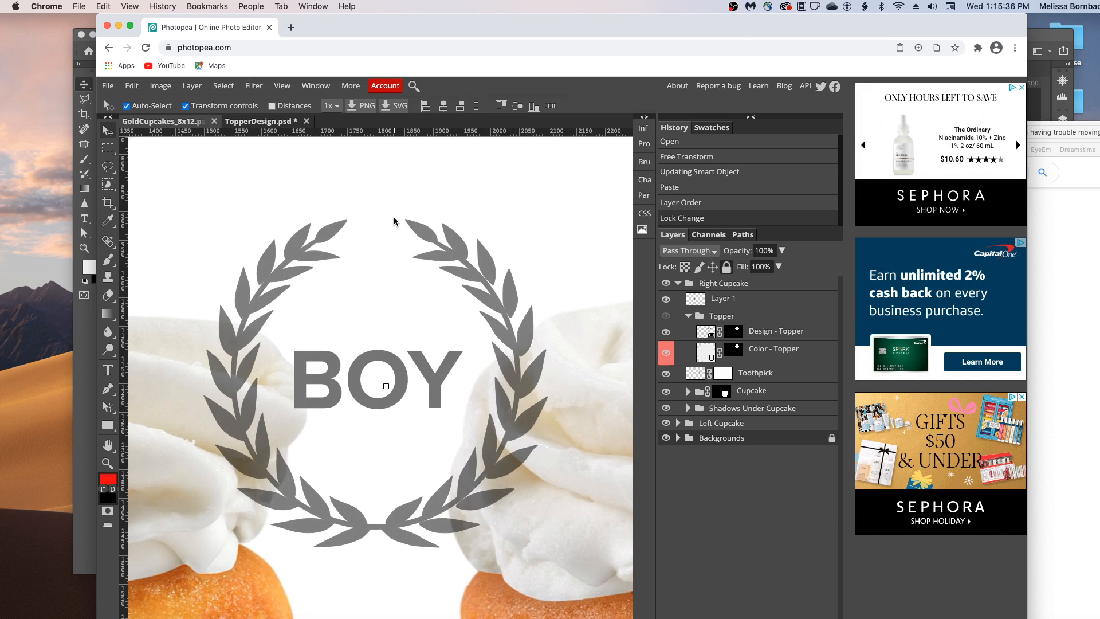
{"action": "key", "text": "super+minus"}
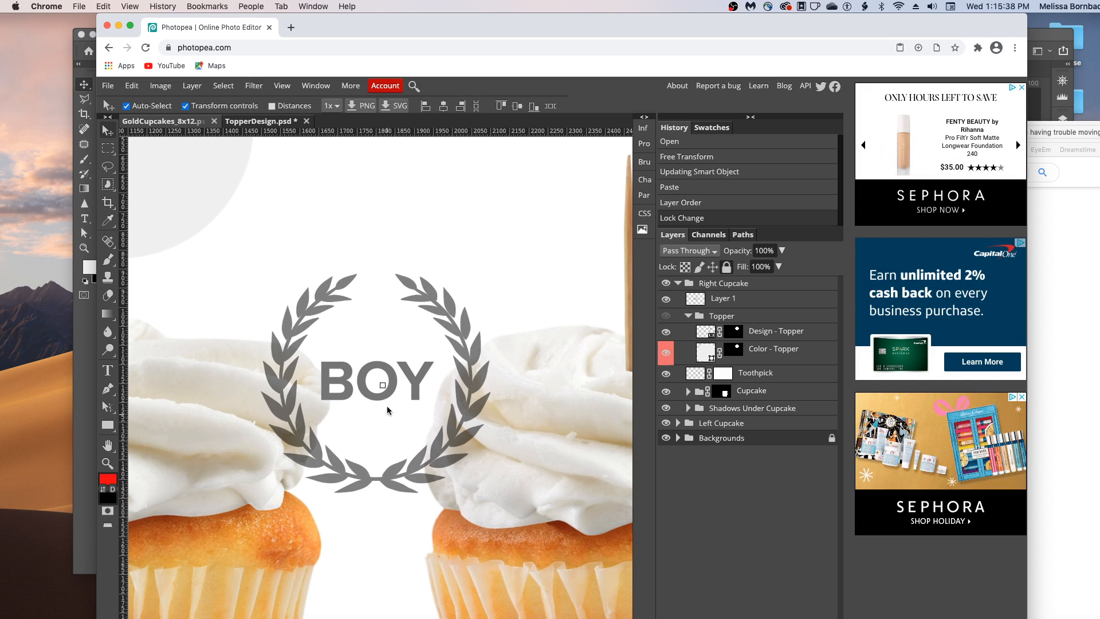
{"action": "left_click", "coordinate": [391, 387]}
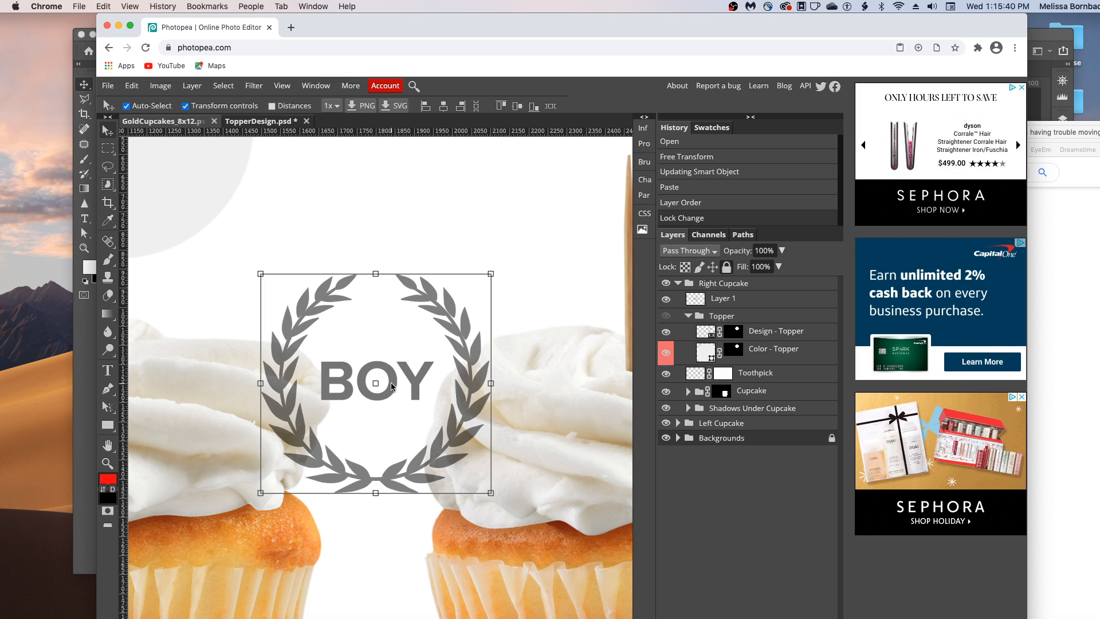
{"action": "left_click", "coordinate": [700, 297]}
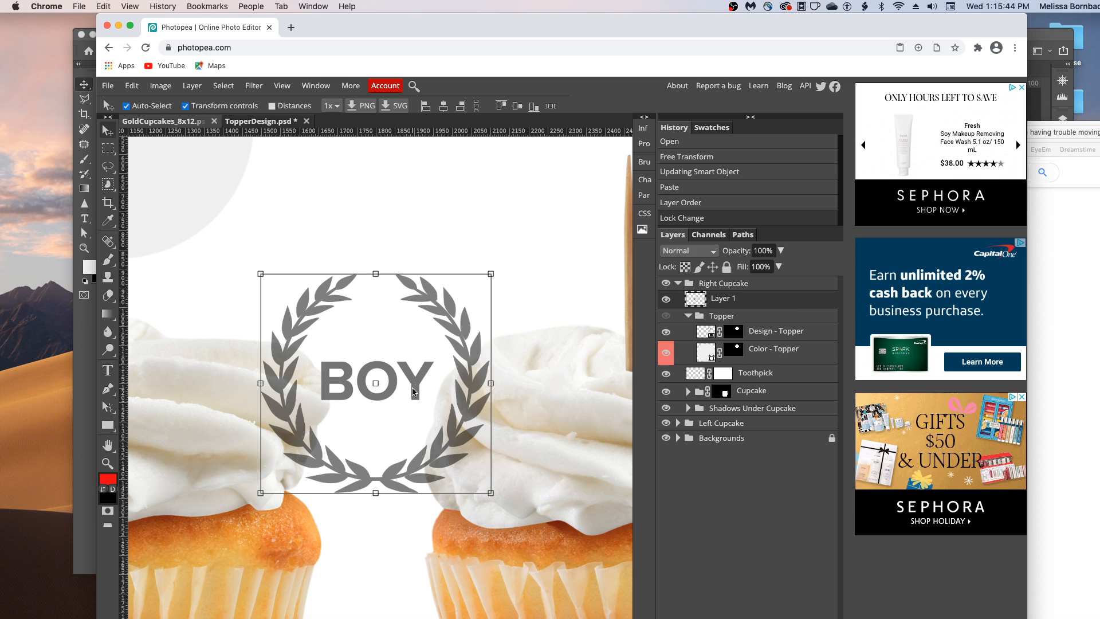
{"action": "left_click_drag", "start_coordinate": [387, 389], "coordinate": [393, 378]}
{"action": "left_click_drag", "start_coordinate": [427, 330], "coordinate": [547, 210]}
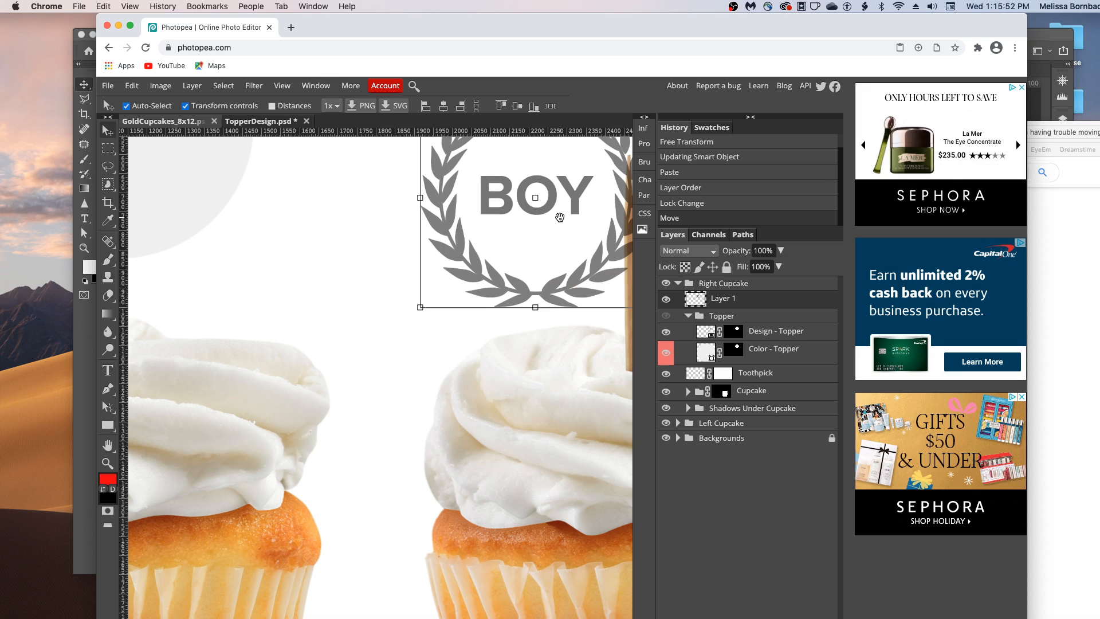
{"action": "left_click_drag", "start_coordinate": [560, 217], "coordinate": [544, 229]}
{"action": "left_click_drag", "start_coordinate": [450, 279], "coordinate": [408, 318]}
{"action": "left_click_drag", "start_coordinate": [476, 240], "coordinate": [387, 223]}
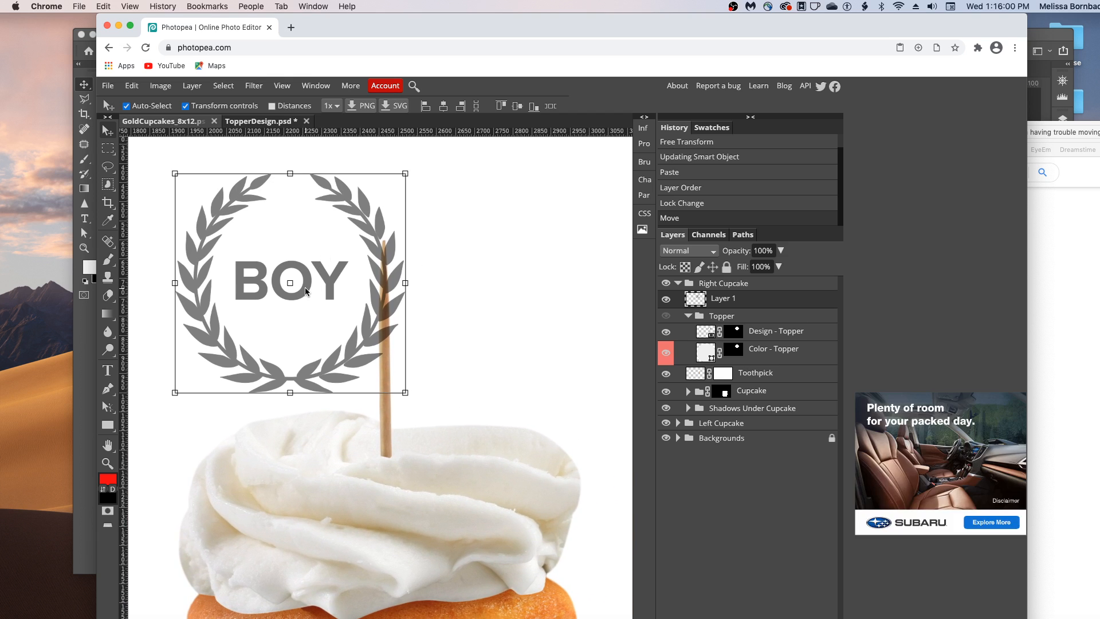
{"action": "left_click_drag", "start_coordinate": [319, 269], "coordinate": [399, 189]}
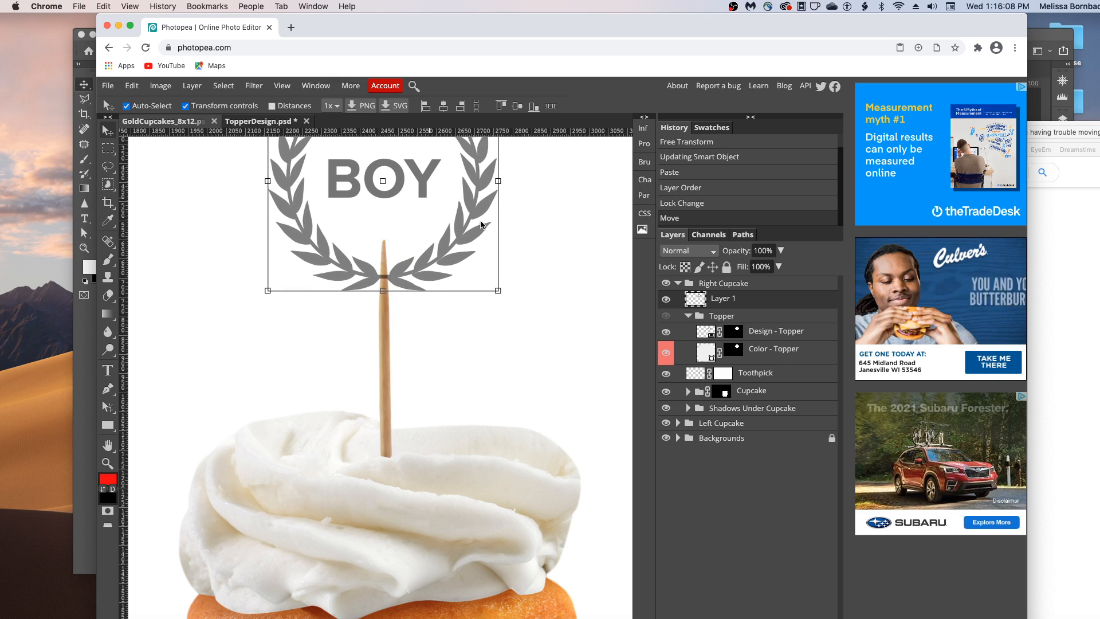
- Hide the right cupcake's Toothpick layer
{"action": "key", "text": "super+minus"}
{"action": "key", "text": "super+minus"}
{"action": "key", "text": "super+minus"}
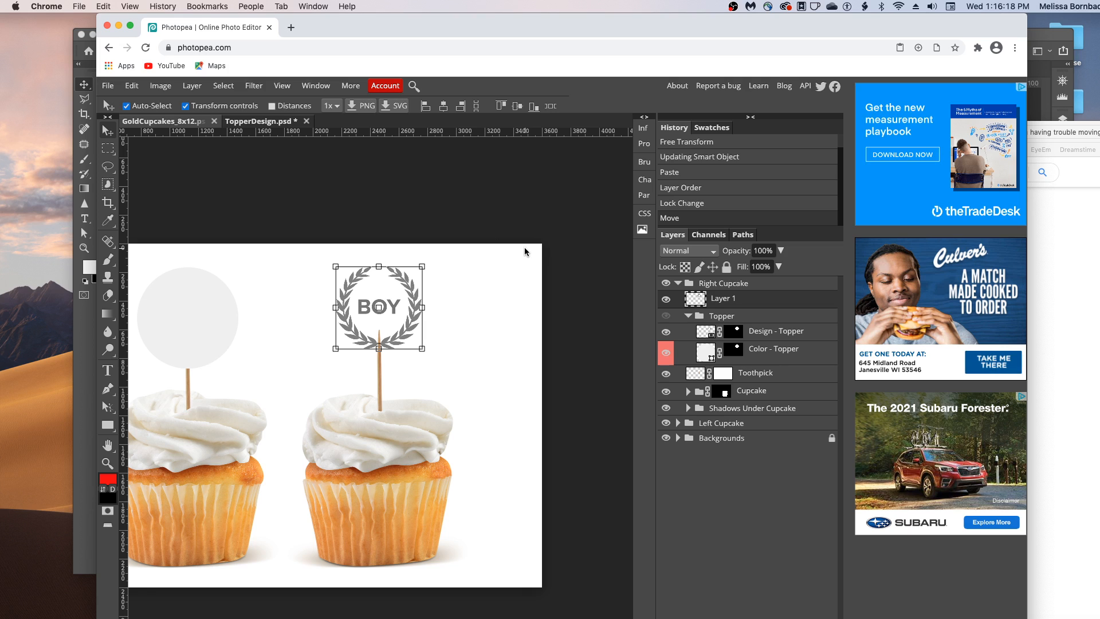
{"action": "left_click", "coordinate": [666, 374]}
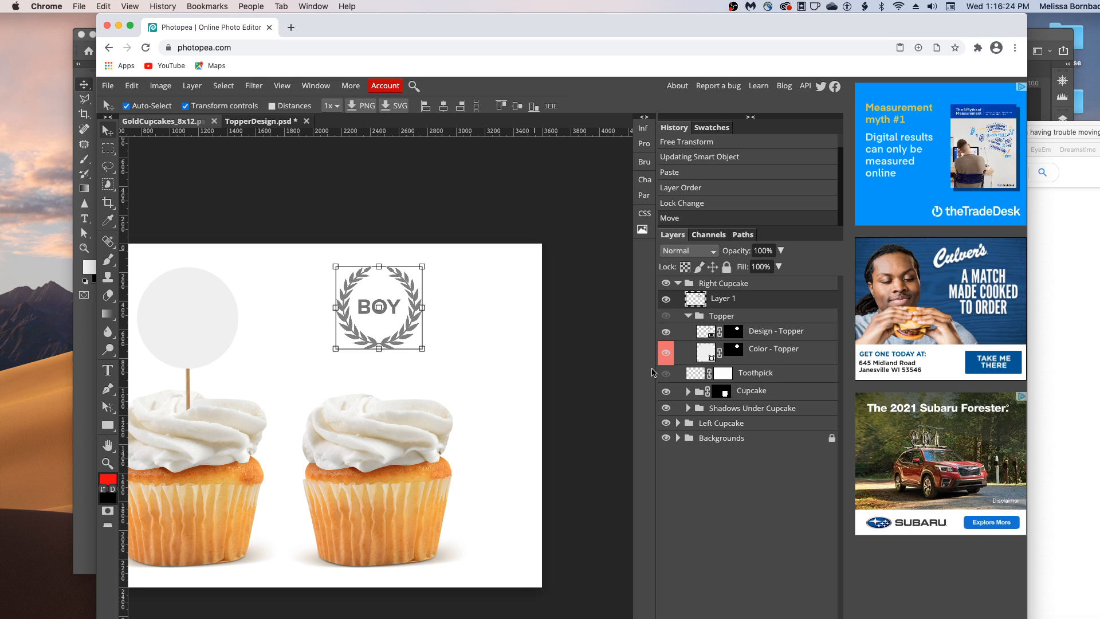
- Move the BOY wreath down so its base rests on the right cupcake's frosting, and deselect the layer
{"action": "key", "text": "super+plus"}
{"action": "key", "text": "super+plus"}
{"action": "key", "text": "super+plus"}
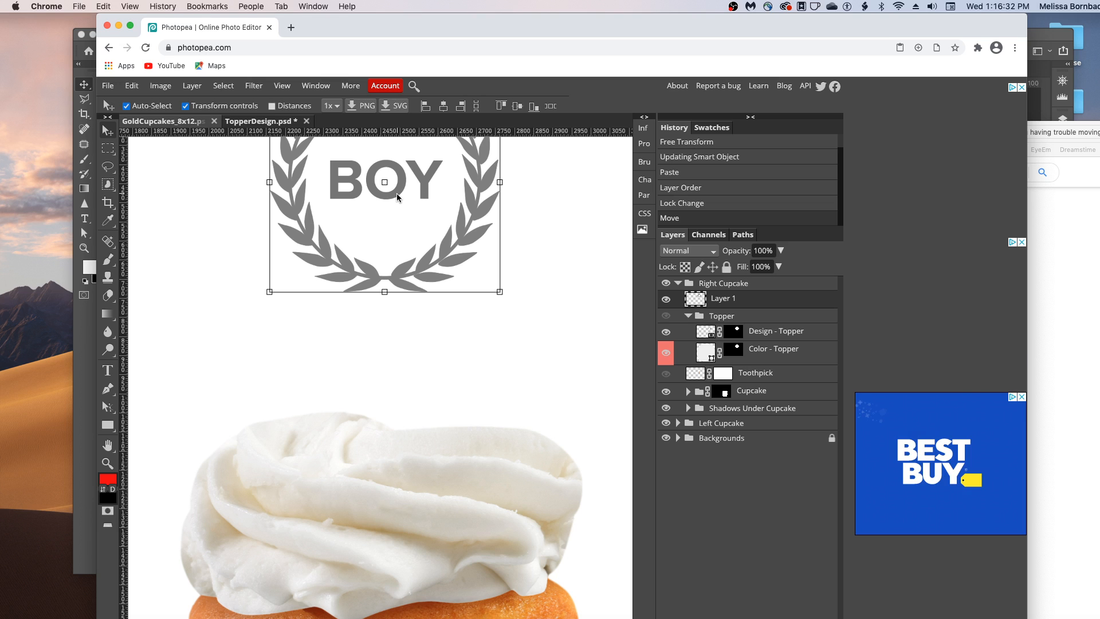
{"action": "left_click_drag", "start_coordinate": [397, 194], "coordinate": [390, 356]}
{"action": "left_click", "coordinate": [578, 267]}
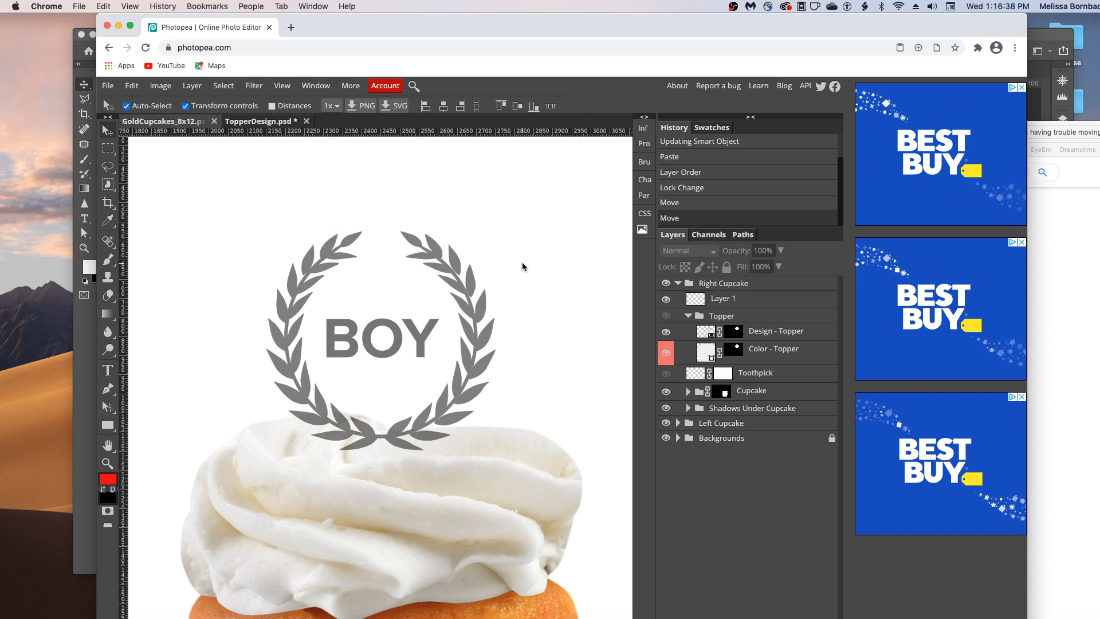
- Collapse the Topper group and expand the Cupcake and Frosting groups inside Right Cupcake
{"action": "key", "text": "super+minus"}
{"action": "key", "text": "super+minus"}
{"action": "key", "text": "super+minus"}
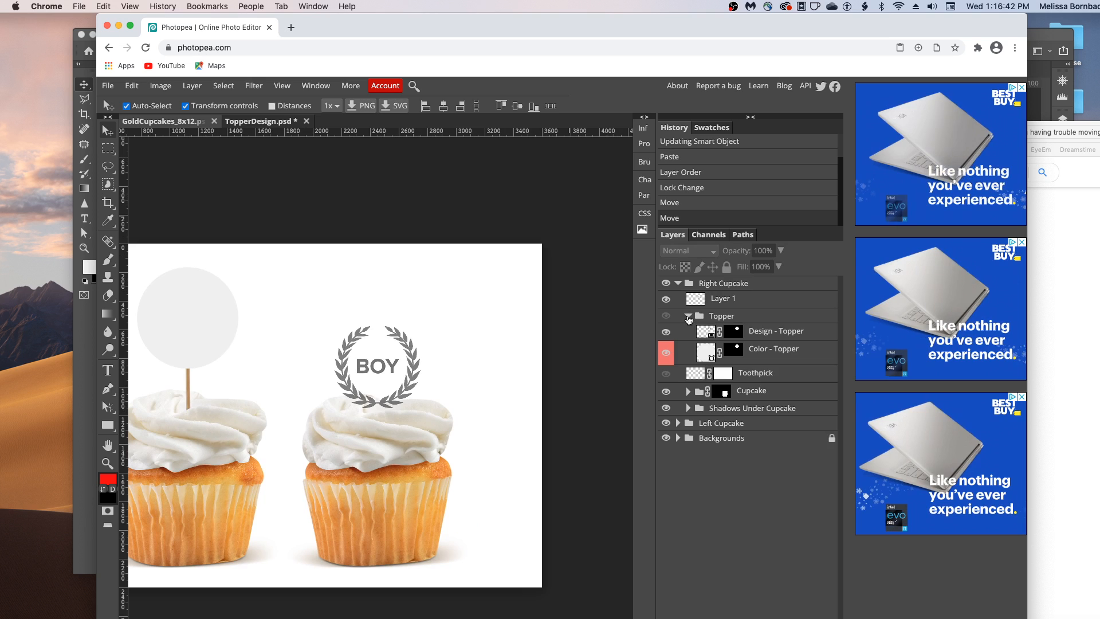
{"action": "left_click", "coordinate": [688, 317]}
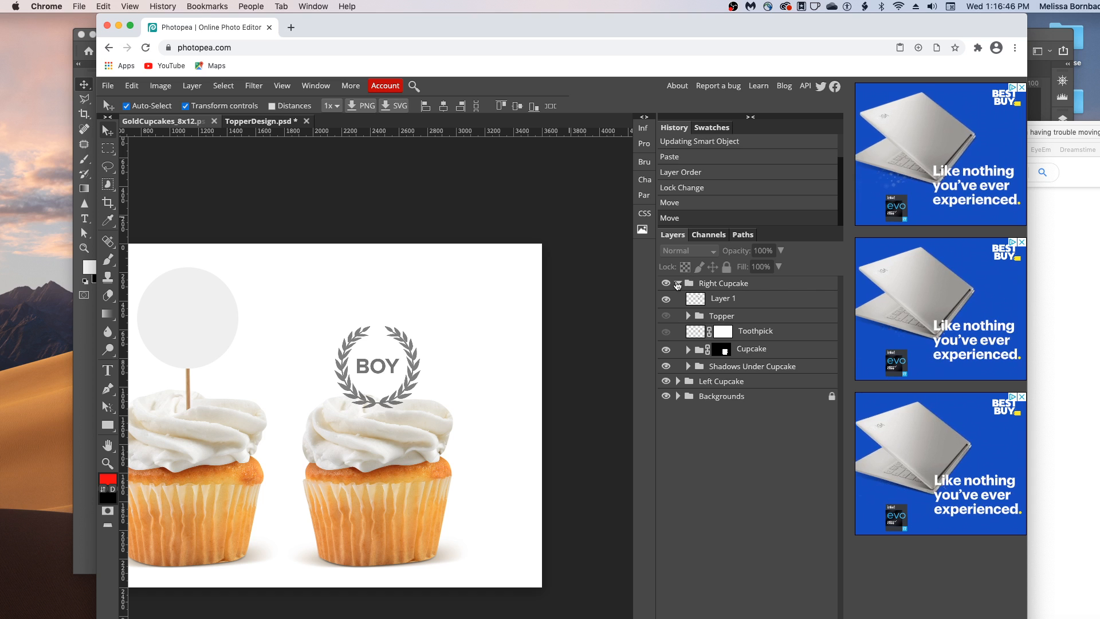
{"action": "left_click", "coordinate": [687, 350]}
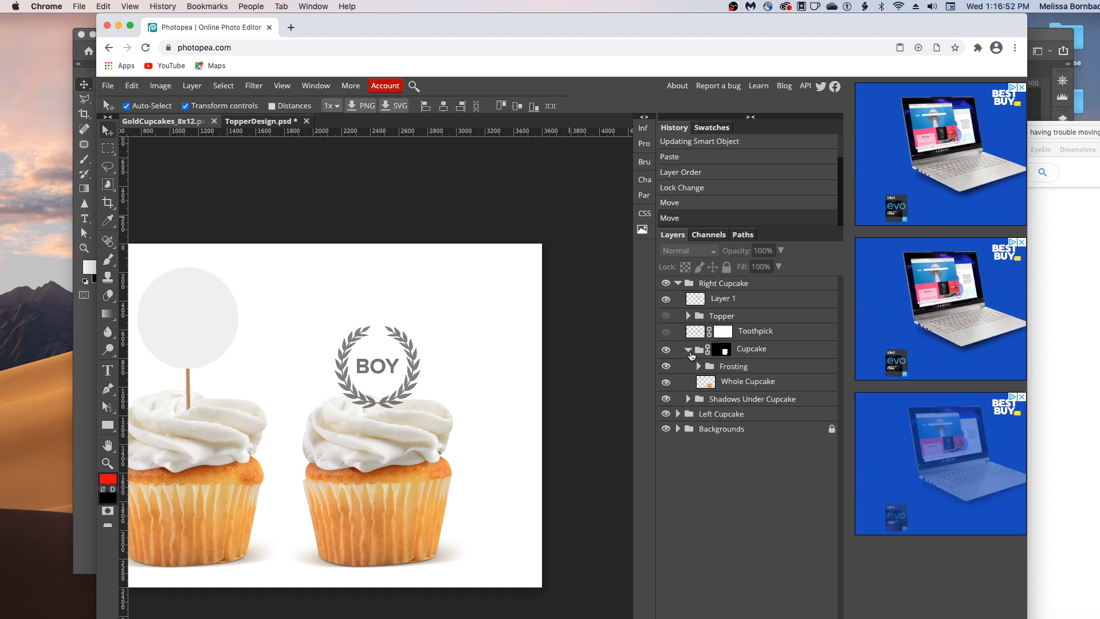
{"action": "left_click", "coordinate": [698, 367]}
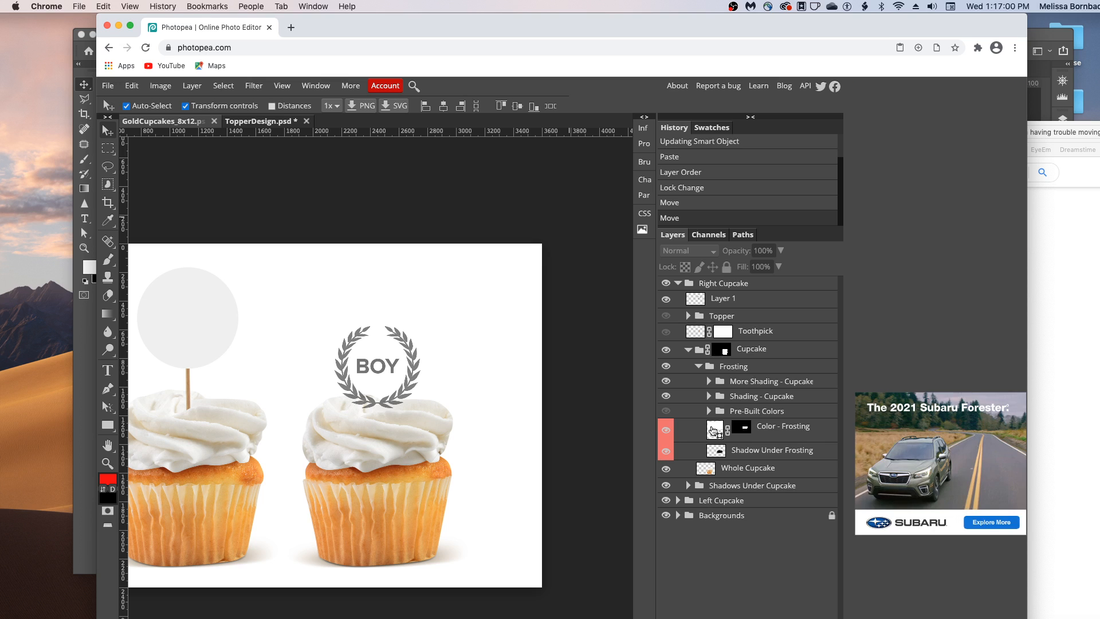
- Set the right cupcake's Color - Frosting fill to cyan 28efff and copy that hex code
{"action": "left_click", "coordinate": [713, 431]}
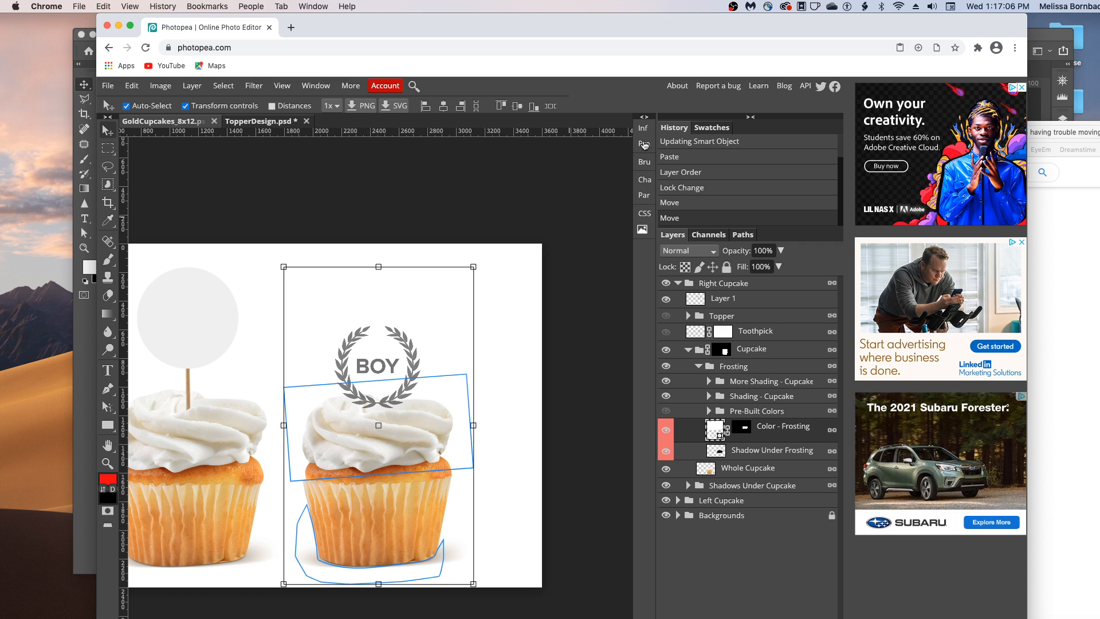
{"action": "double_click", "coordinate": [715, 430]}
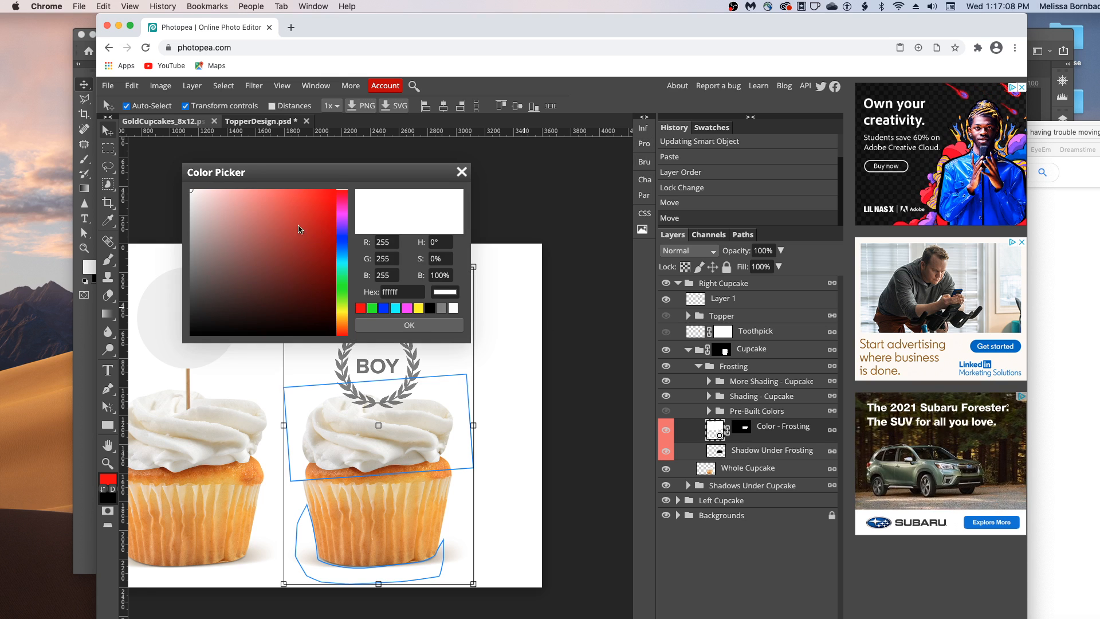
{"action": "left_click", "coordinate": [462, 172]}
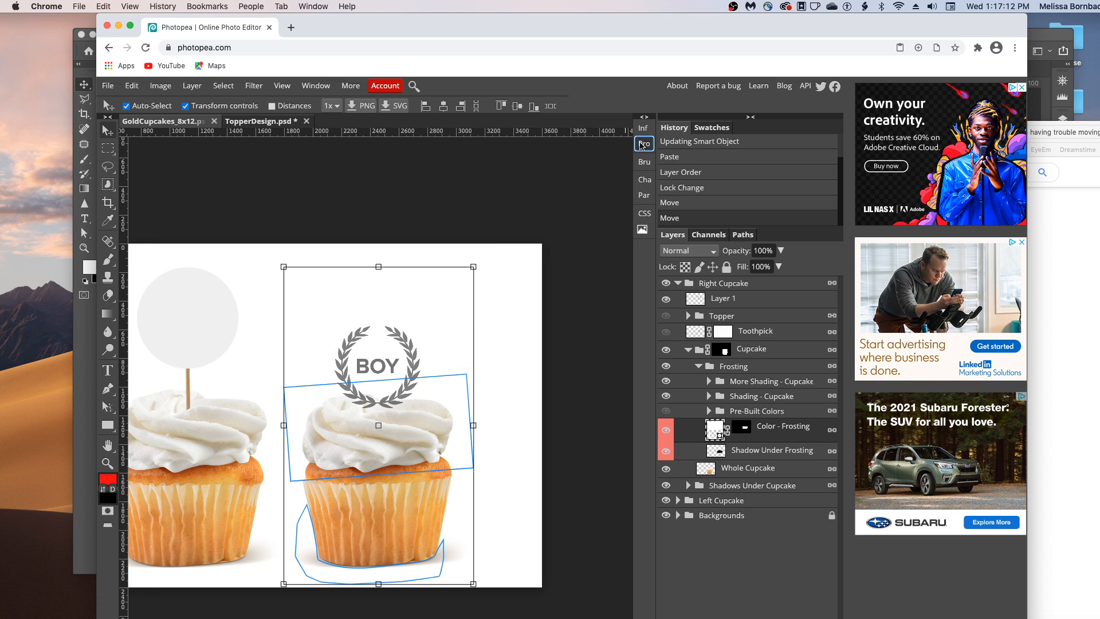
{"action": "left_click", "coordinate": [643, 144]}
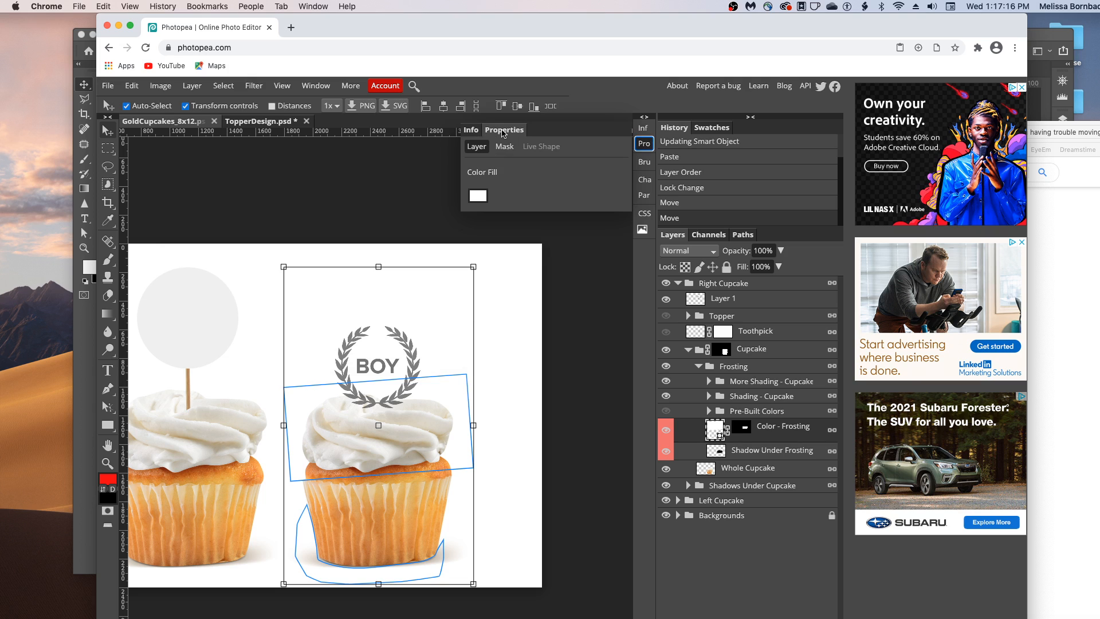
{"action": "left_click", "coordinate": [482, 147]}
{"action": "left_click", "coordinate": [484, 193]}
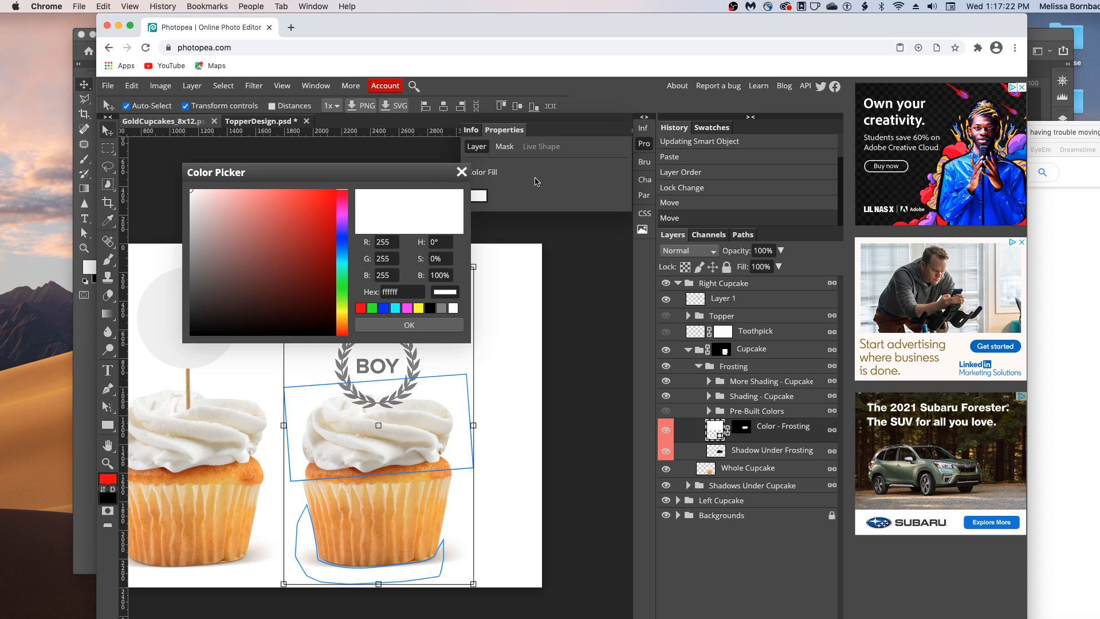
{"action": "left_click_drag", "start_coordinate": [400, 179], "coordinate": [453, 136]}
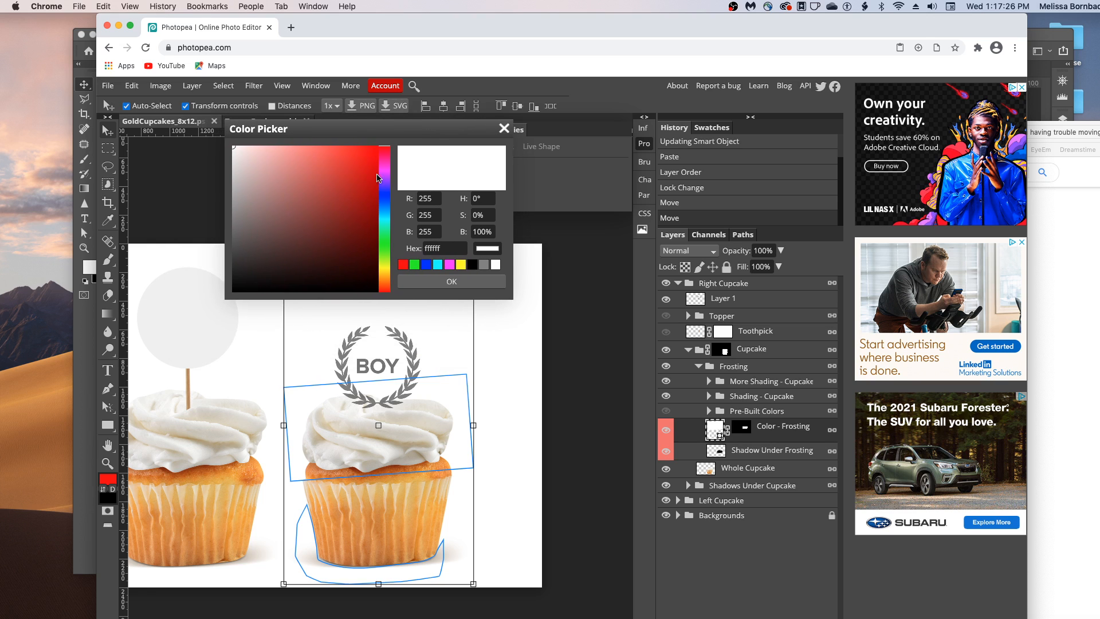
{"action": "left_click", "coordinate": [386, 218]}
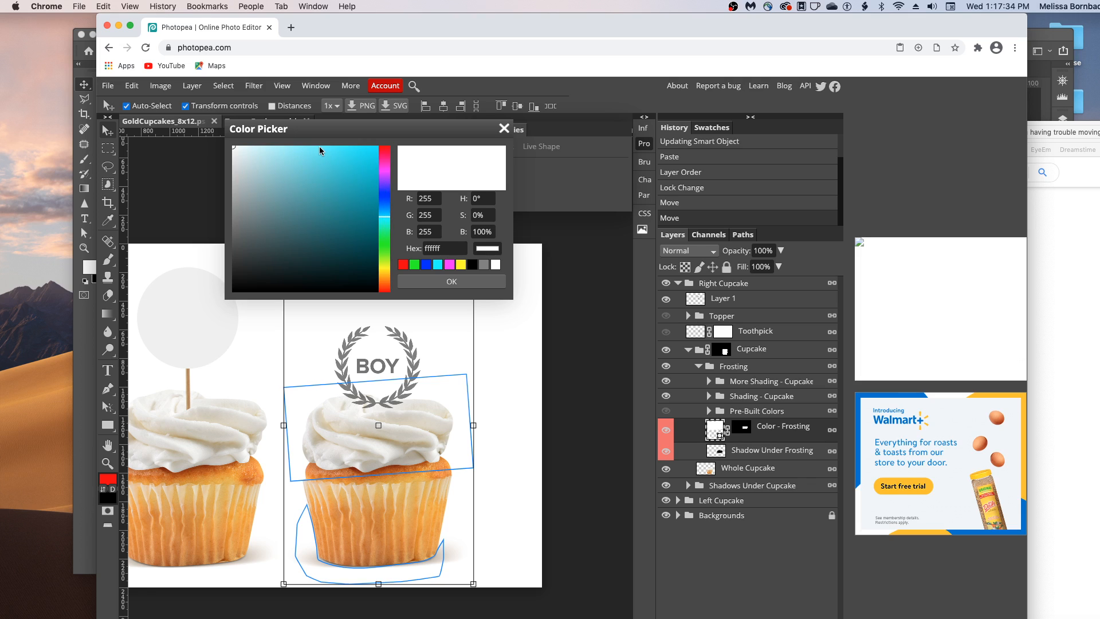
{"action": "left_click", "coordinate": [290, 149]}
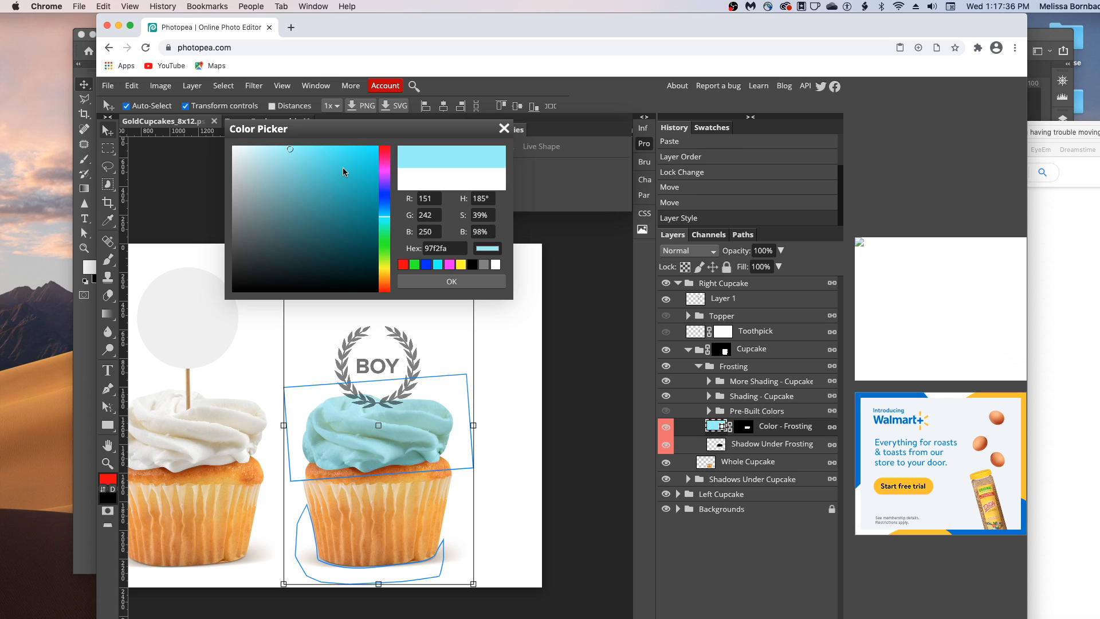
{"action": "mouse_move", "coordinate": [339, 147]}
{"action": "left_mouse_down"}
{"action": "mouse_move", "coordinate": [365, 140]}
{"action": "mouse_move", "coordinate": [356, 141]}
{"action": "left_mouse_up"}
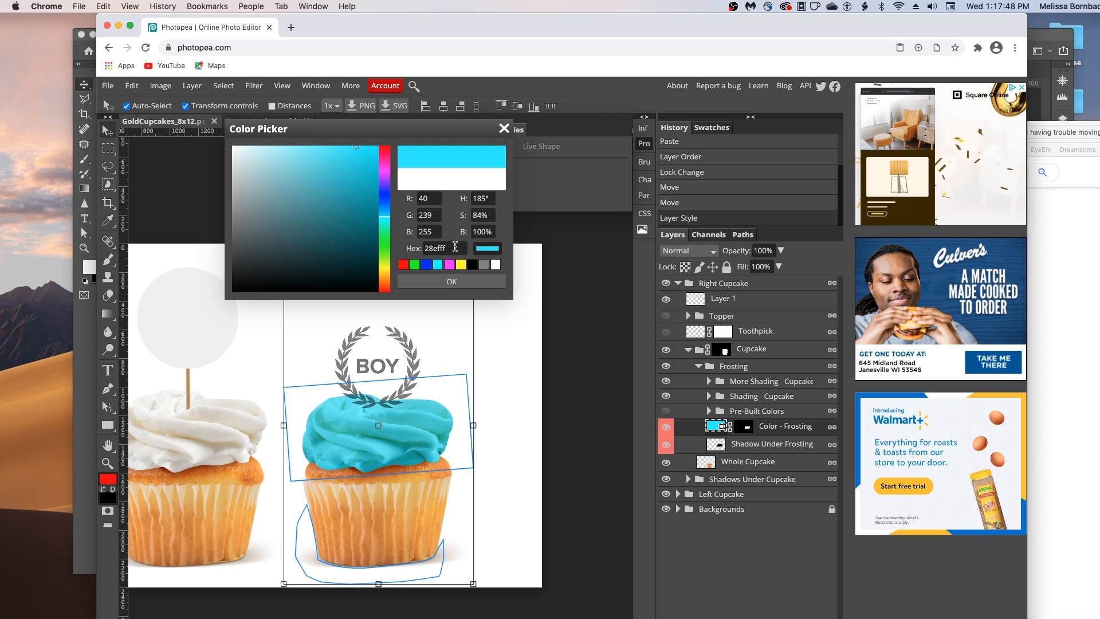
{"action": "left_click_drag", "start_coordinate": [453, 248], "coordinate": [387, 239]}
{"action": "key", "text": "super+c"}
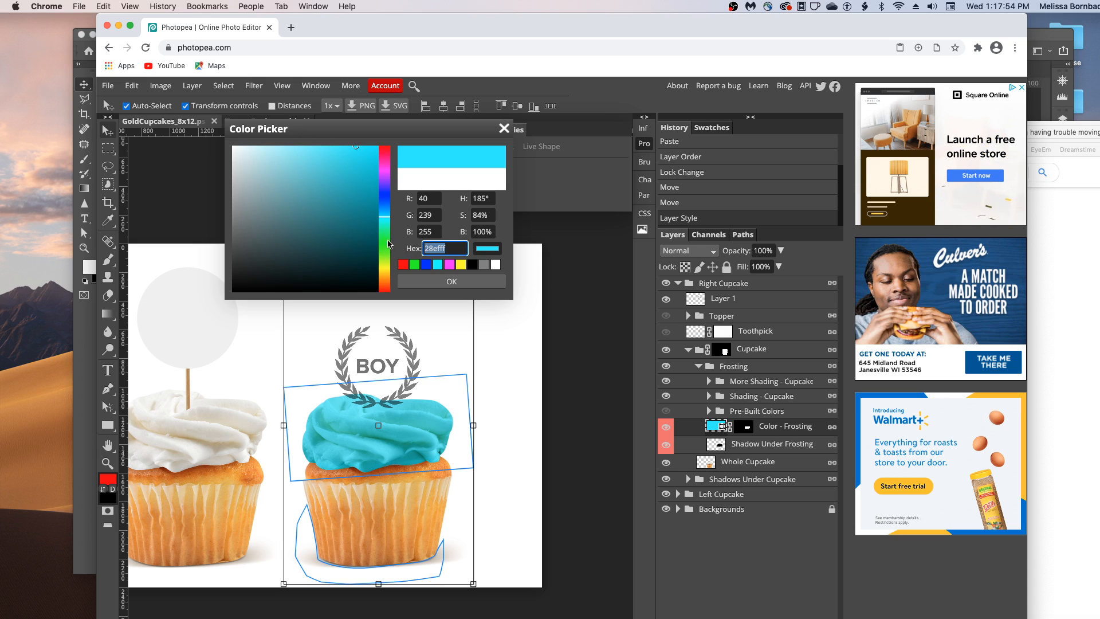
- Apply the right cupcake's frosting colour, and expand the Left Cupcake group and the Frosting group inside its Cupcake group
{"action": "left_click", "coordinate": [463, 285]}
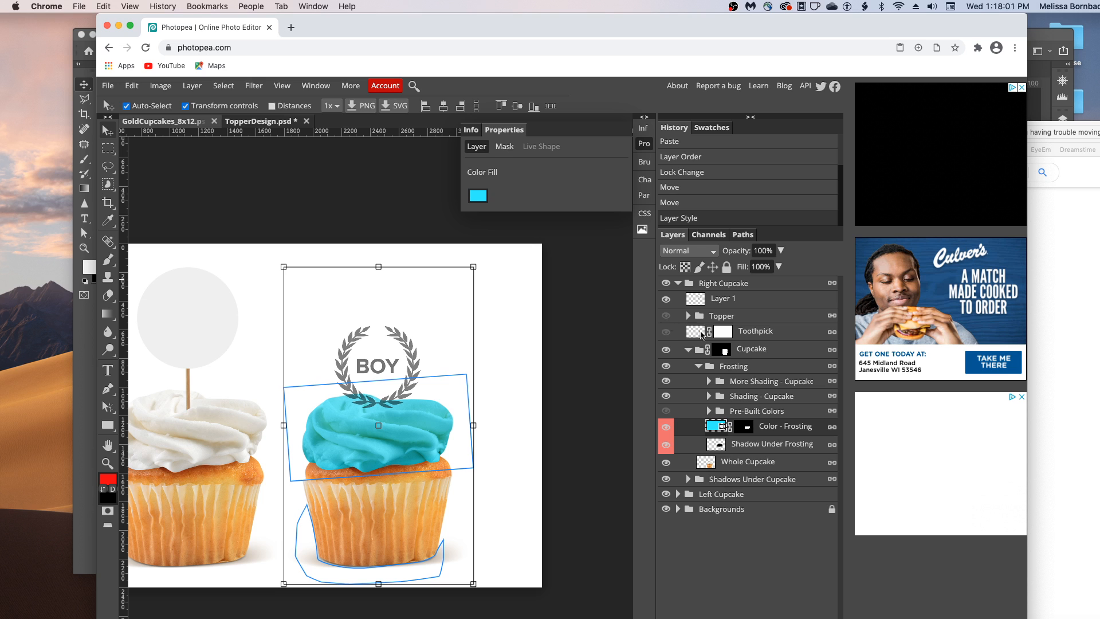
{"action": "left_click", "coordinate": [679, 495]}
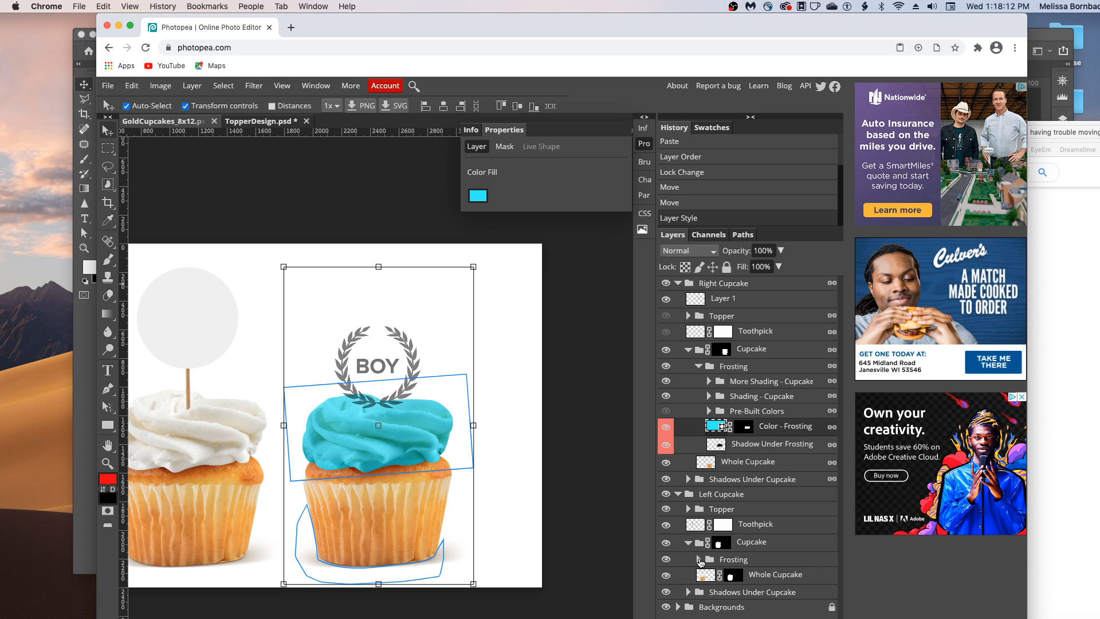
{"action": "left_click", "coordinate": [700, 561]}
{"action": "scroll", "coordinate": [745, 561], "scroll_direction": "down", "scroll_amount": 2}
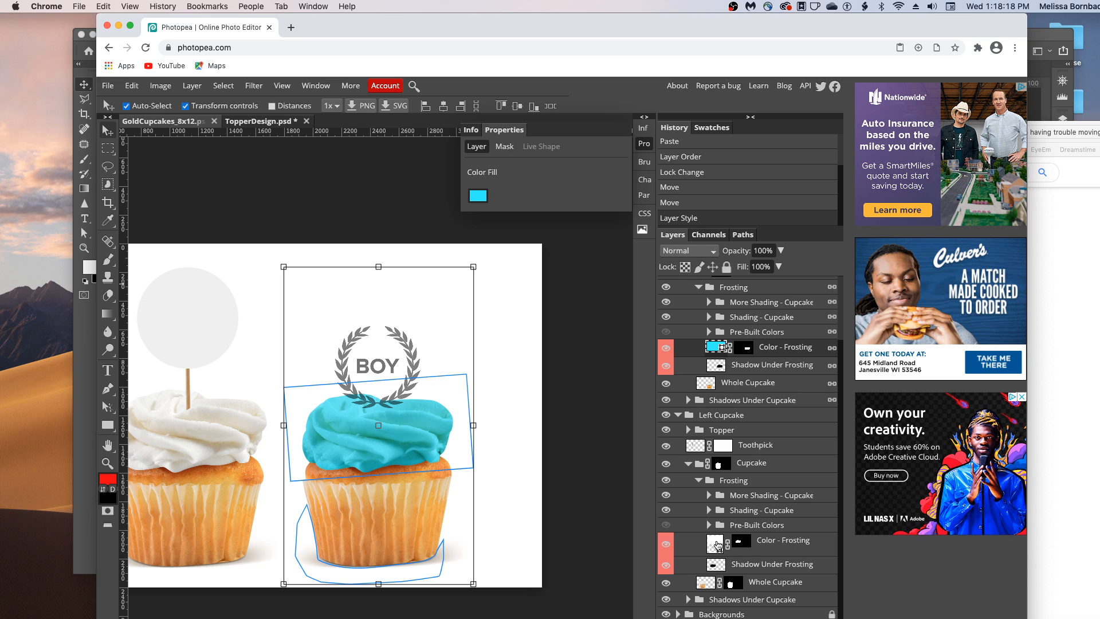
- Set the left cupcake's Color - Frosting fill to 28efff using the copied hex code
{"action": "double_click", "coordinate": [718, 545]}
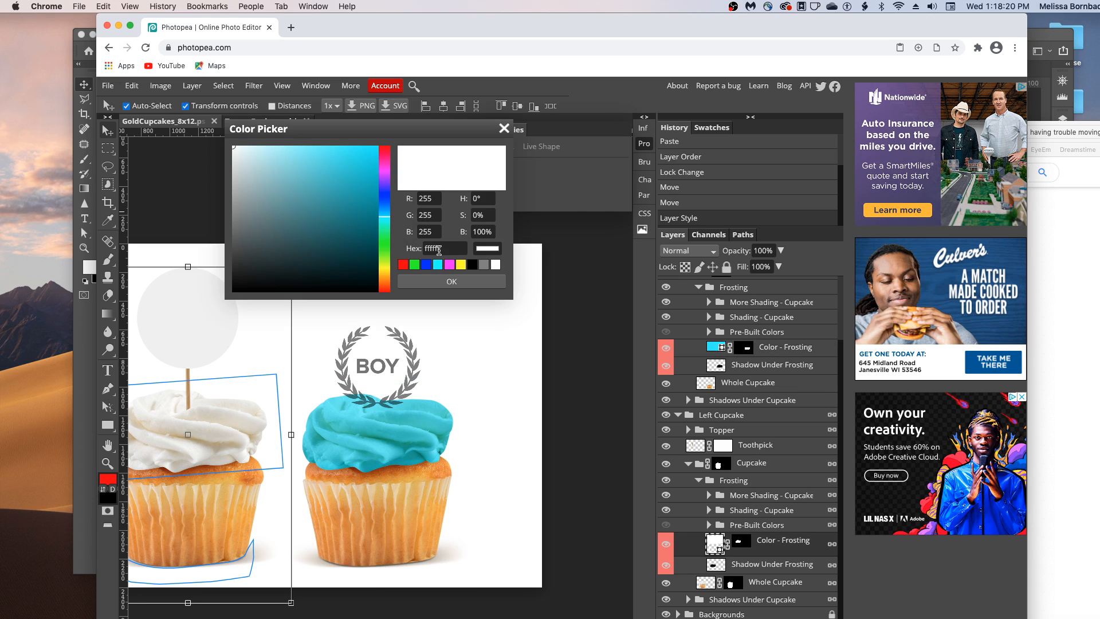
{"action": "left_click", "coordinate": [443, 247]}
{"action": "left_click_drag", "start_coordinate": [433, 248], "coordinate": [409, 248]}
{"action": "key", "text": "super+v"}
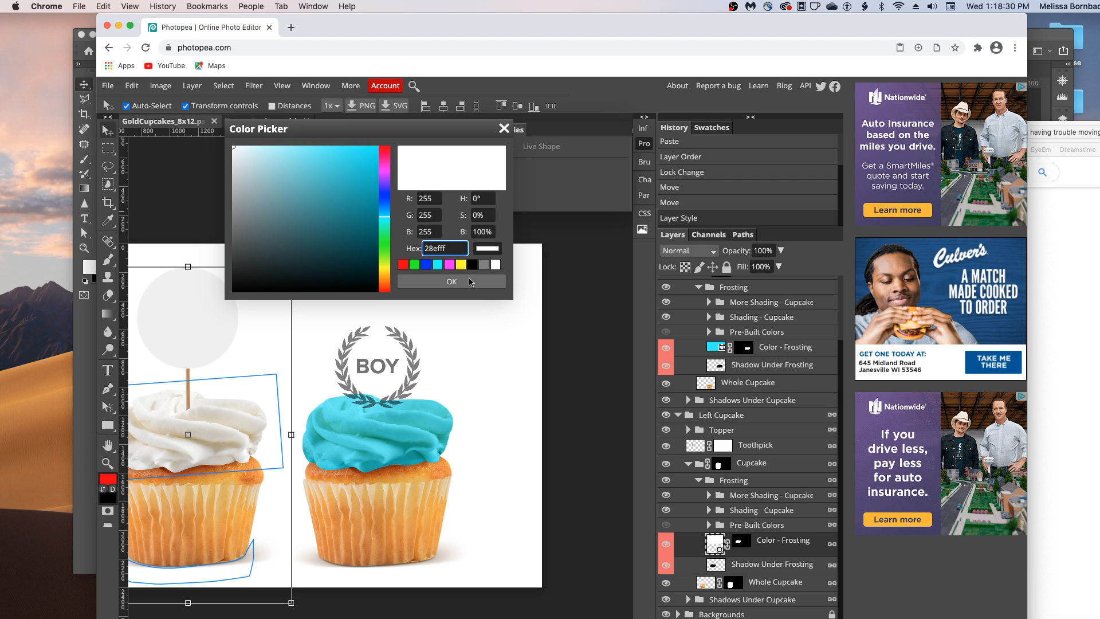
{"action": "key", "text": "Tab"}
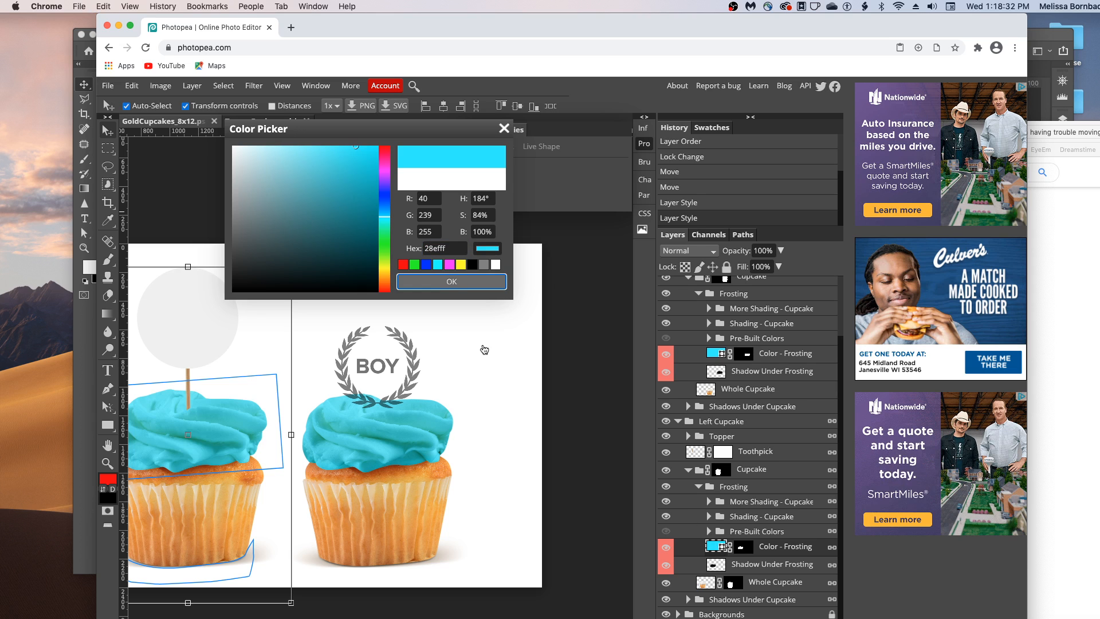
{"action": "left_click", "coordinate": [452, 282]}
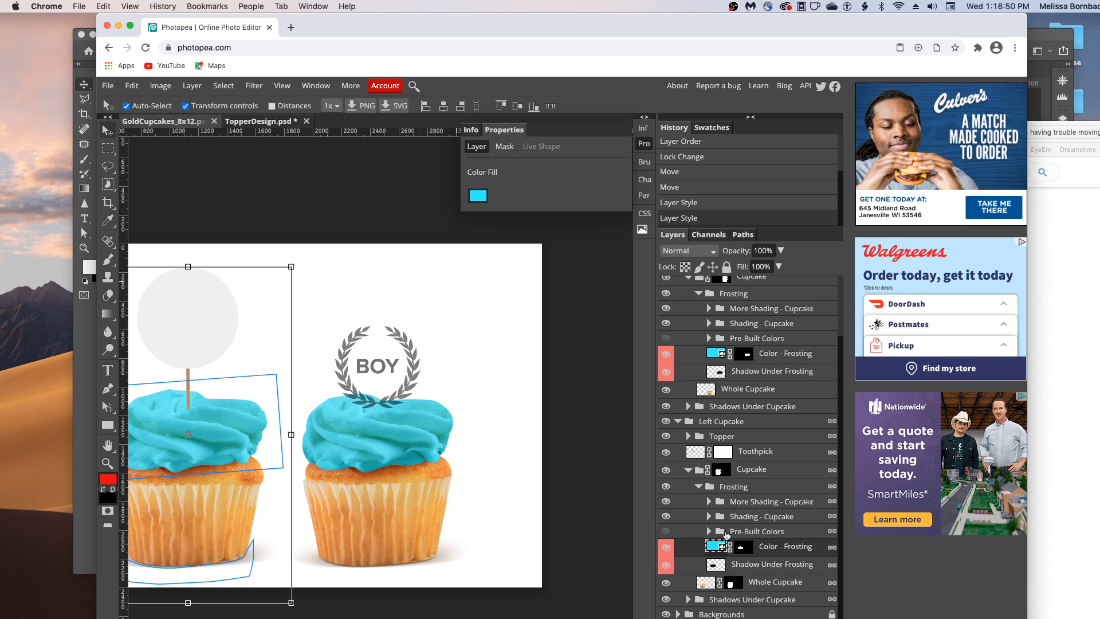
- Show the left cupcake's Pre-Built Colors group and expand it to list its colour layers
{"action": "left_click", "coordinate": [666, 532]}
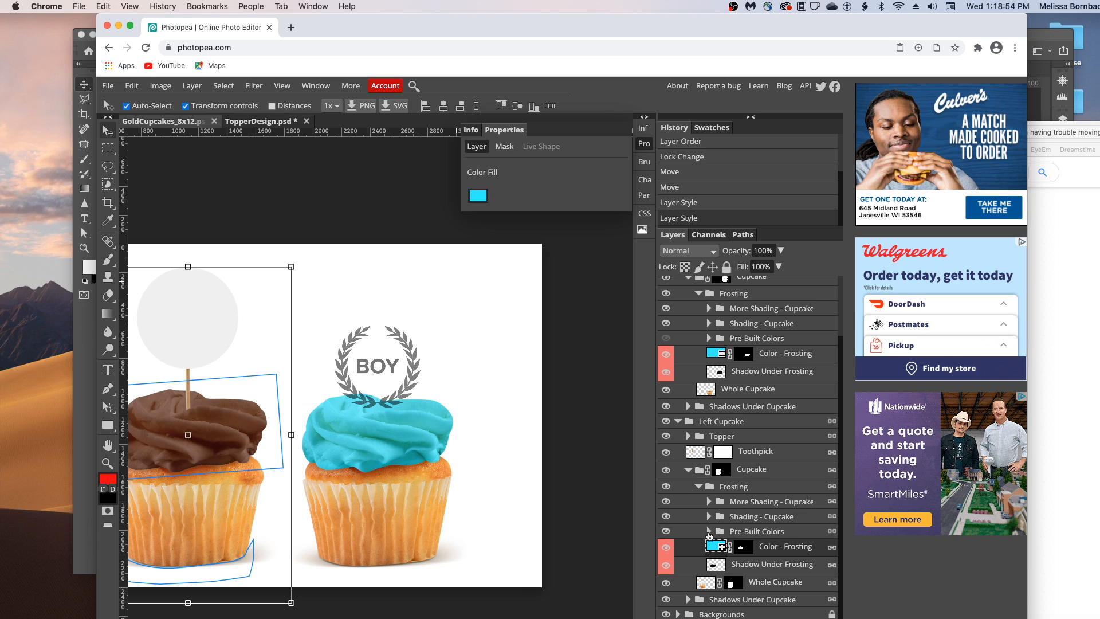
{"action": "scroll", "coordinate": [745, 482], "scroll_direction": "down", "scroll_amount": 5}
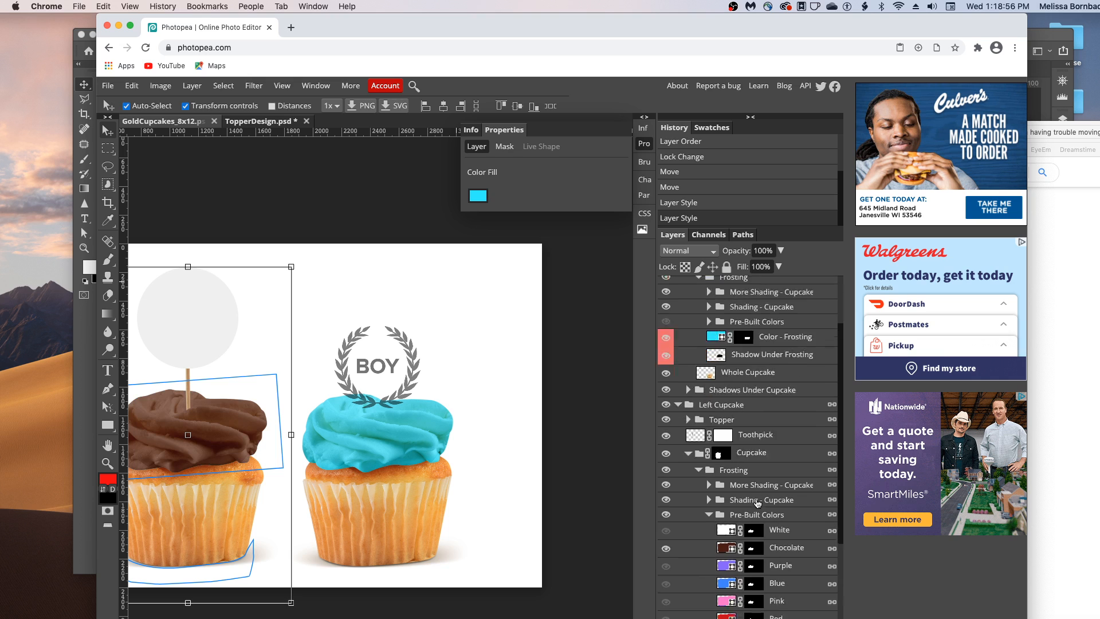
{"action": "left_click", "coordinate": [709, 407]}
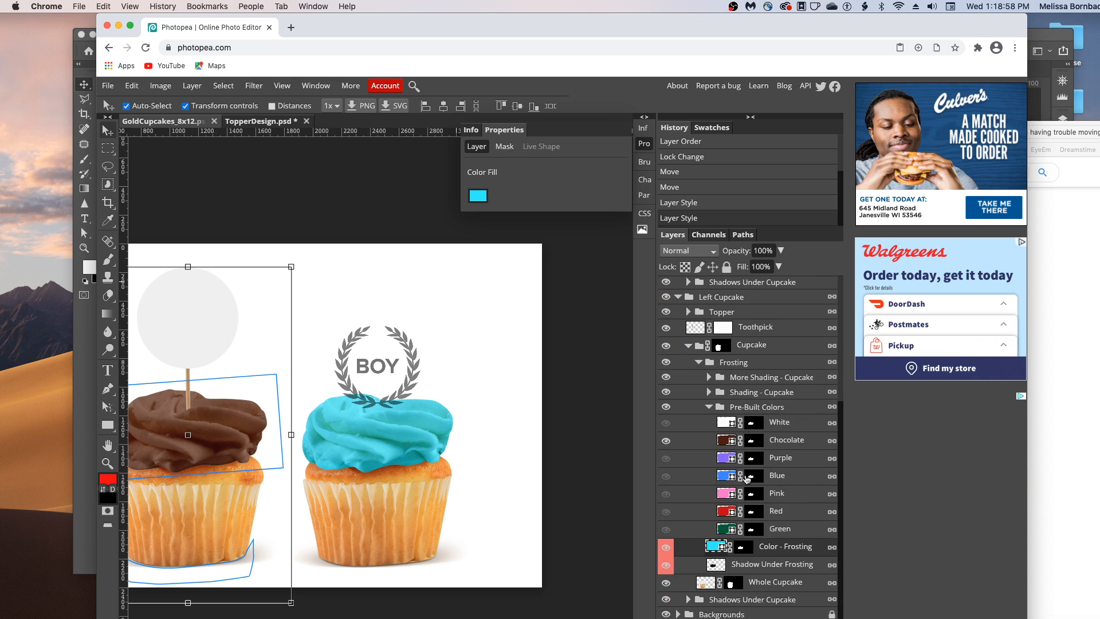
- Preview the White, Chocolate and Purple pre-built frosting colours on the left cupcake by toggling their layers
{"action": "left_click", "coordinate": [666, 423]}
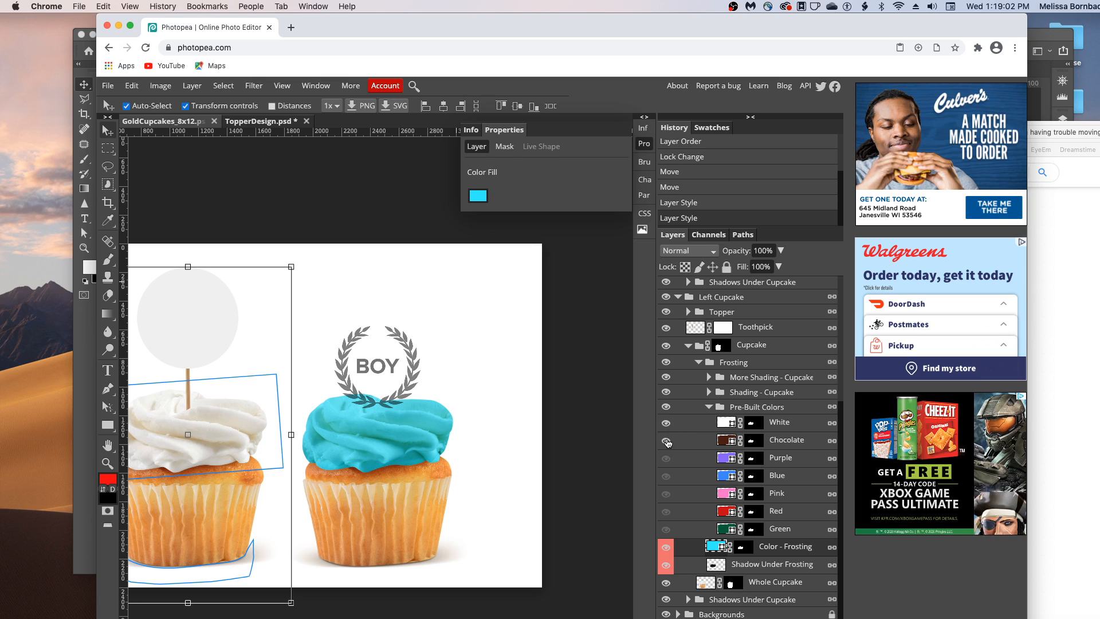
{"action": "left_click", "coordinate": [665, 441]}
{"action": "left_click", "coordinate": [665, 441]}
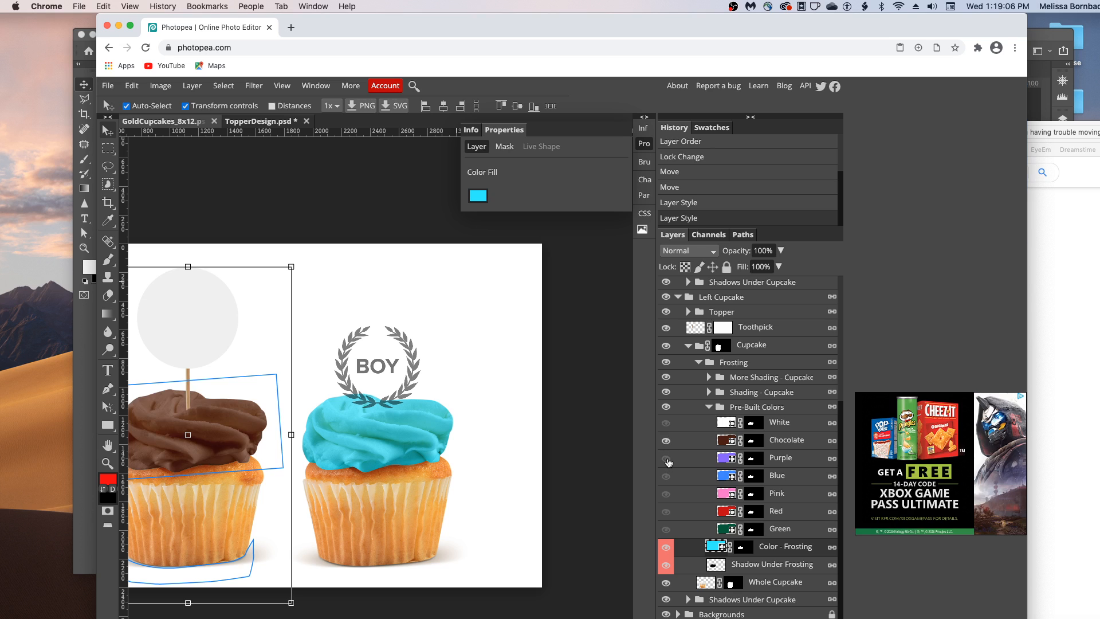
{"action": "left_click", "coordinate": [666, 458]}
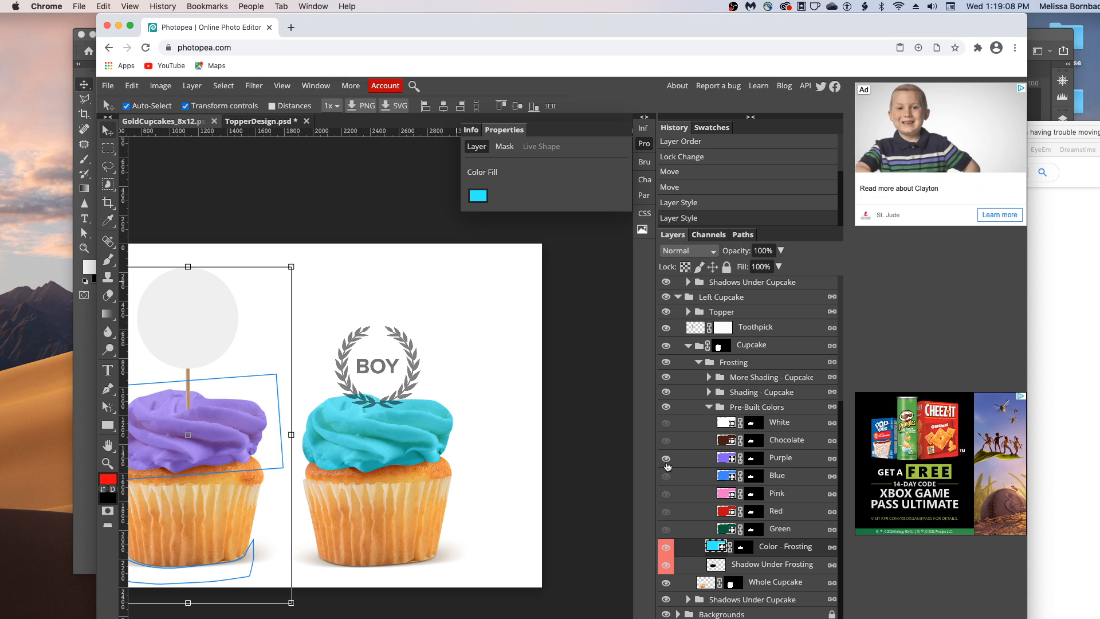
{"action": "left_click", "coordinate": [666, 459]}
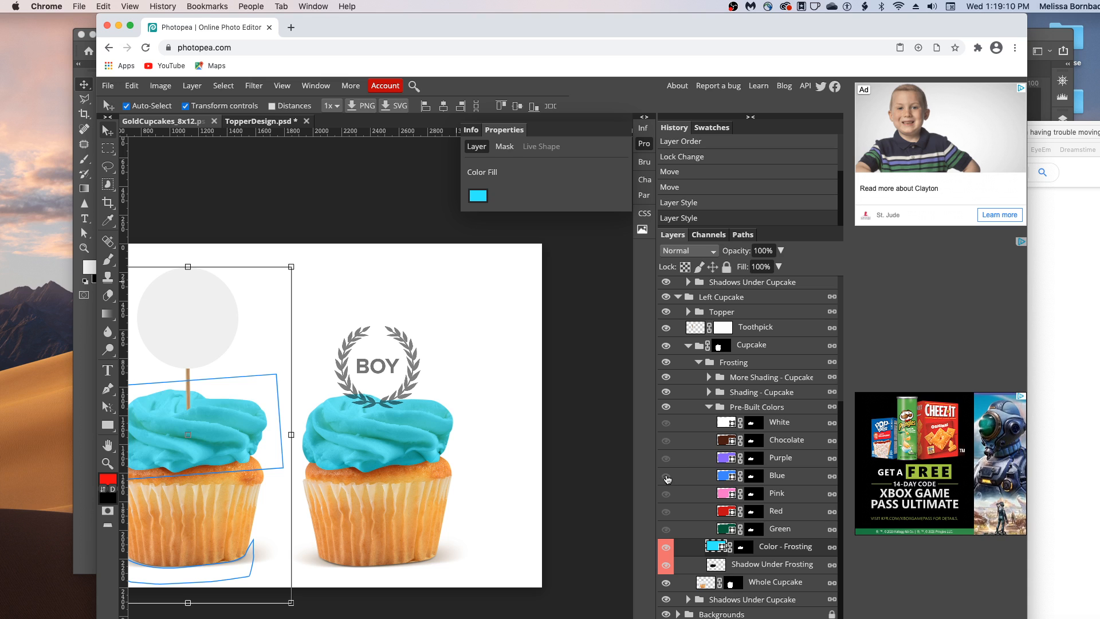
- Preview the Blue, Pink, Red and Green pre-built frosting colours on the left cupcake, and hide the Pre-Built Colors group
{"action": "left_click", "coordinate": [665, 476]}
{"action": "left_click", "coordinate": [666, 478]}
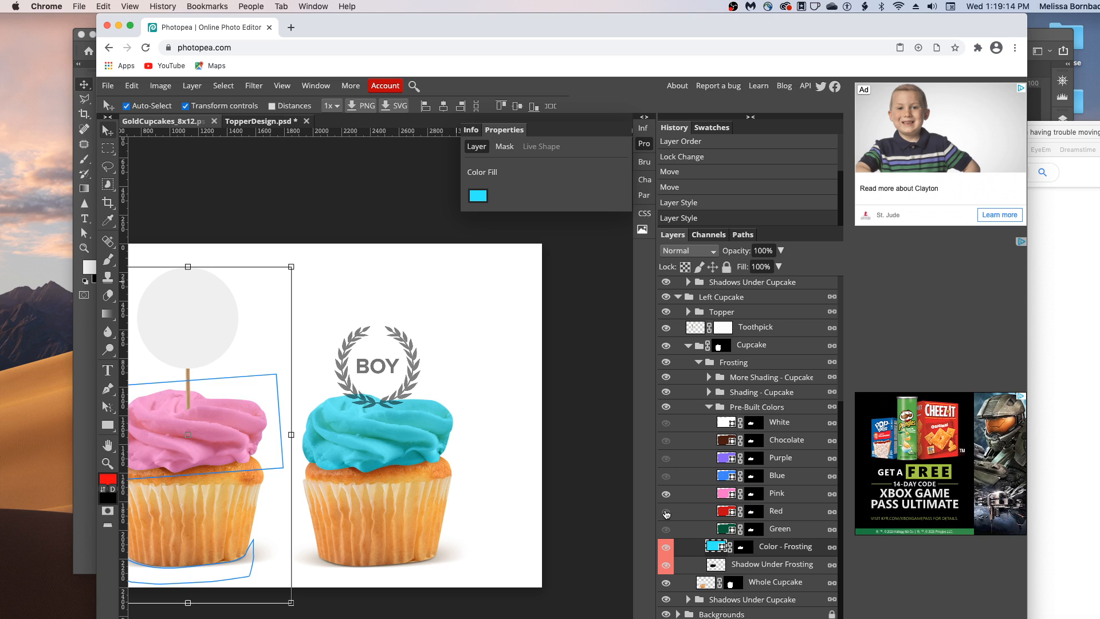
{"action": "left_click", "coordinate": [665, 511]}
{"action": "left_click", "coordinate": [666, 494]}
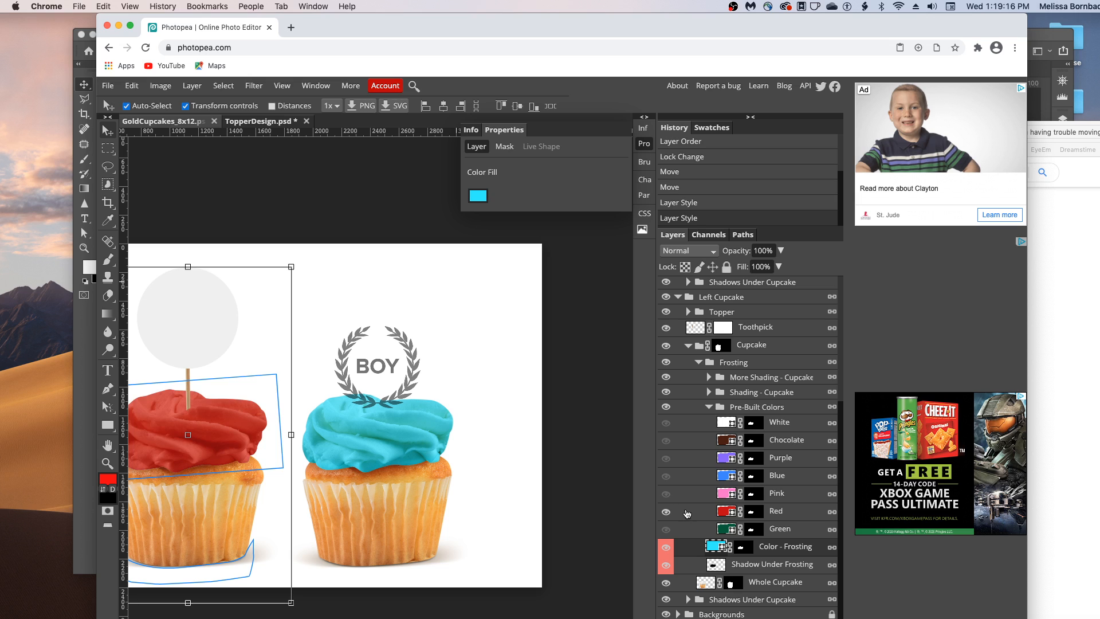
{"action": "left_click", "coordinate": [666, 511]}
{"action": "left_click", "coordinate": [667, 529]}
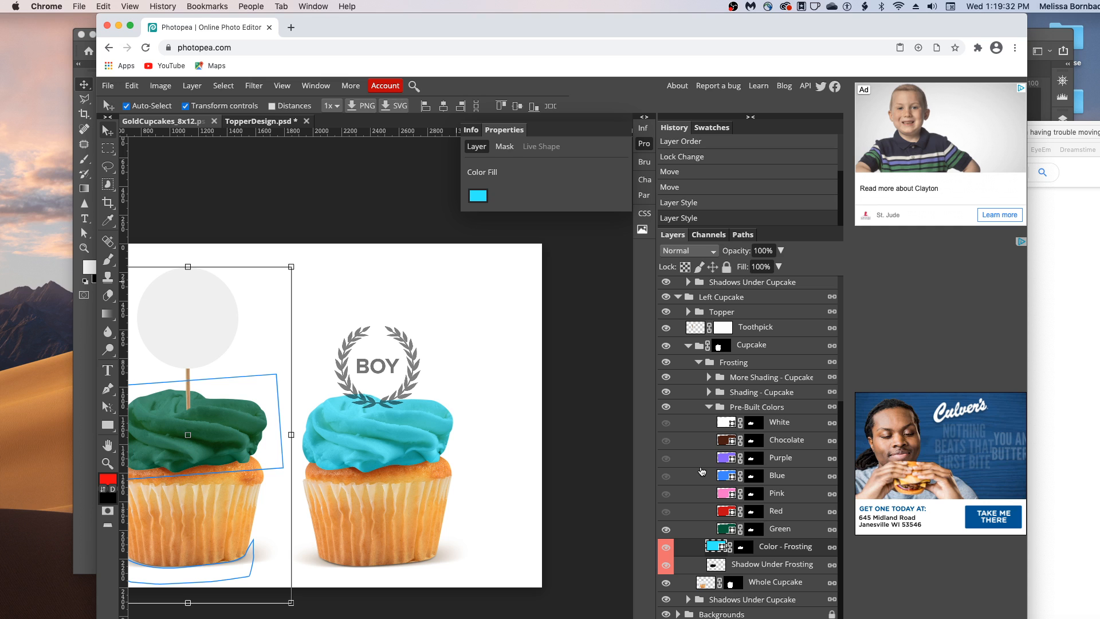
{"action": "left_click", "coordinate": [666, 407]}
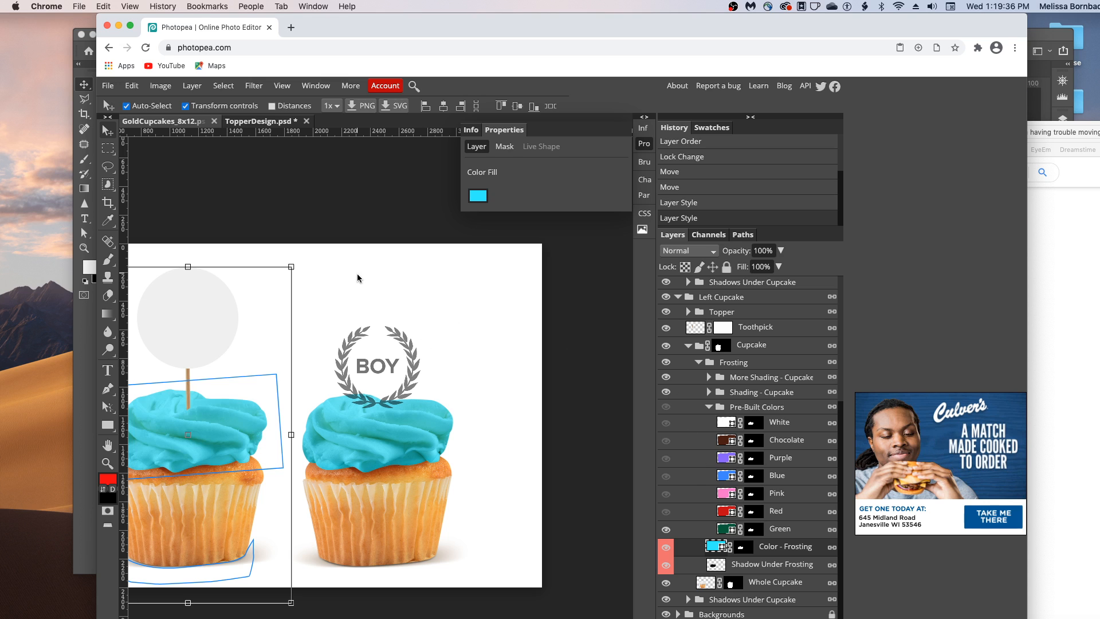
{"action": "left_click", "coordinate": [109, 86]}
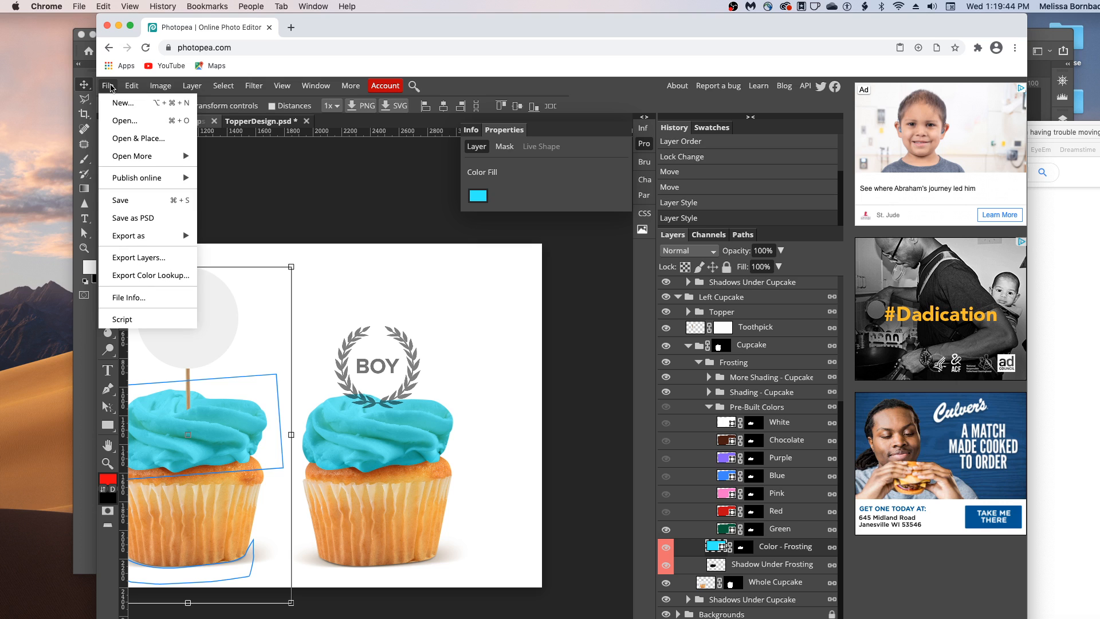
{"action": "mouse_move", "coordinate": [143, 232]}
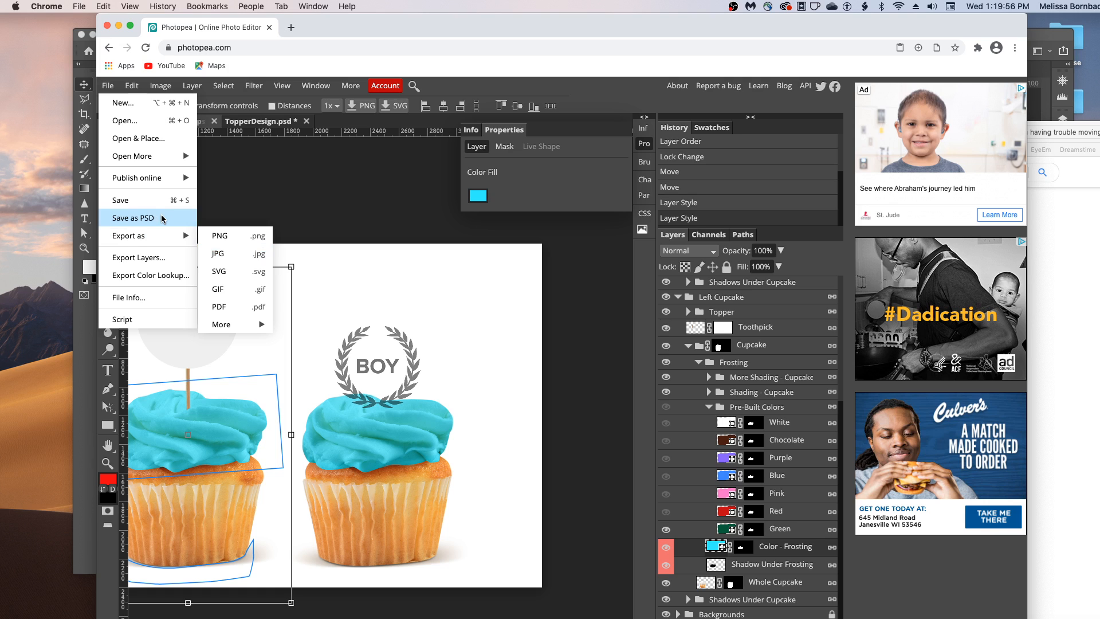
{"action": "left_click", "coordinate": [390, 209]}
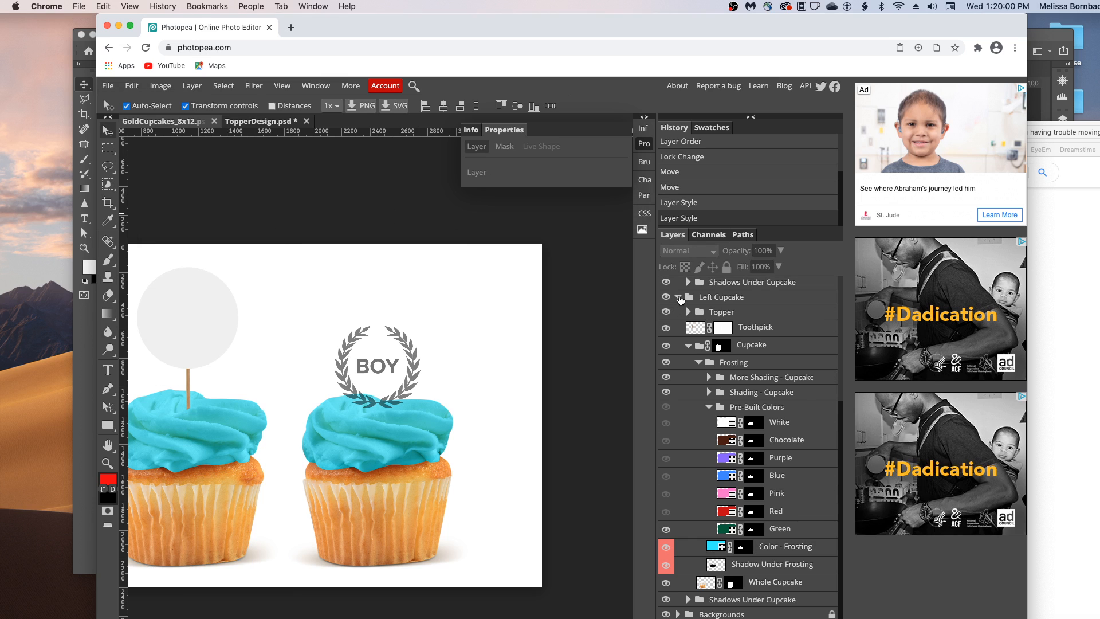
- Collapse the Left Cupcake and Right Cupcake groups and expand the Backgrounds group
{"action": "left_click", "coordinate": [679, 297]}
{"action": "left_click", "coordinate": [678, 283]}
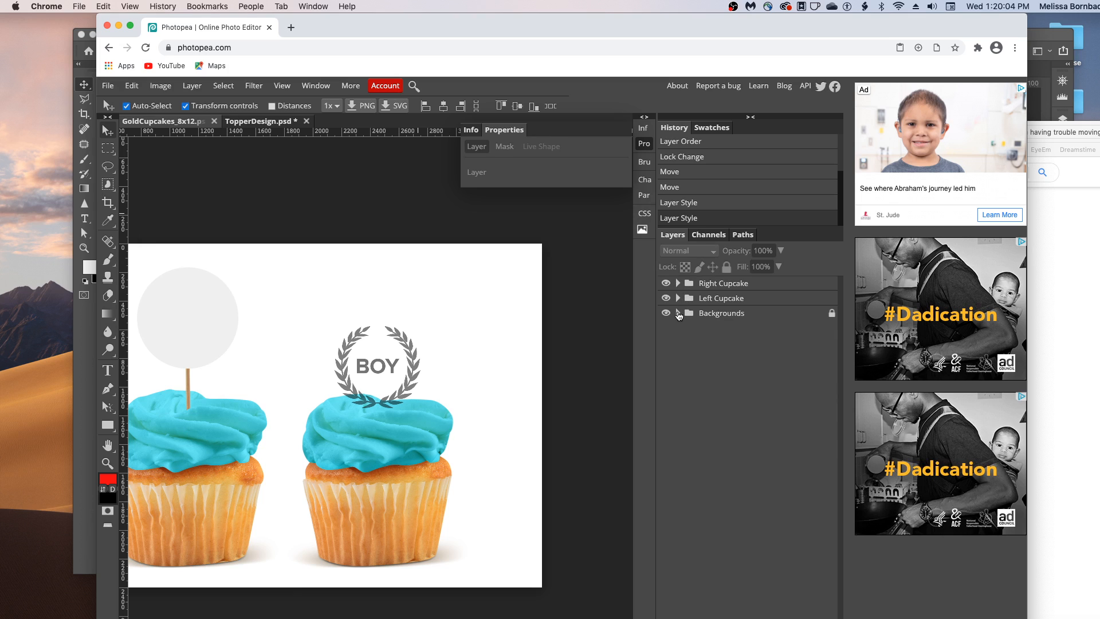
{"action": "left_click", "coordinate": [679, 313]}
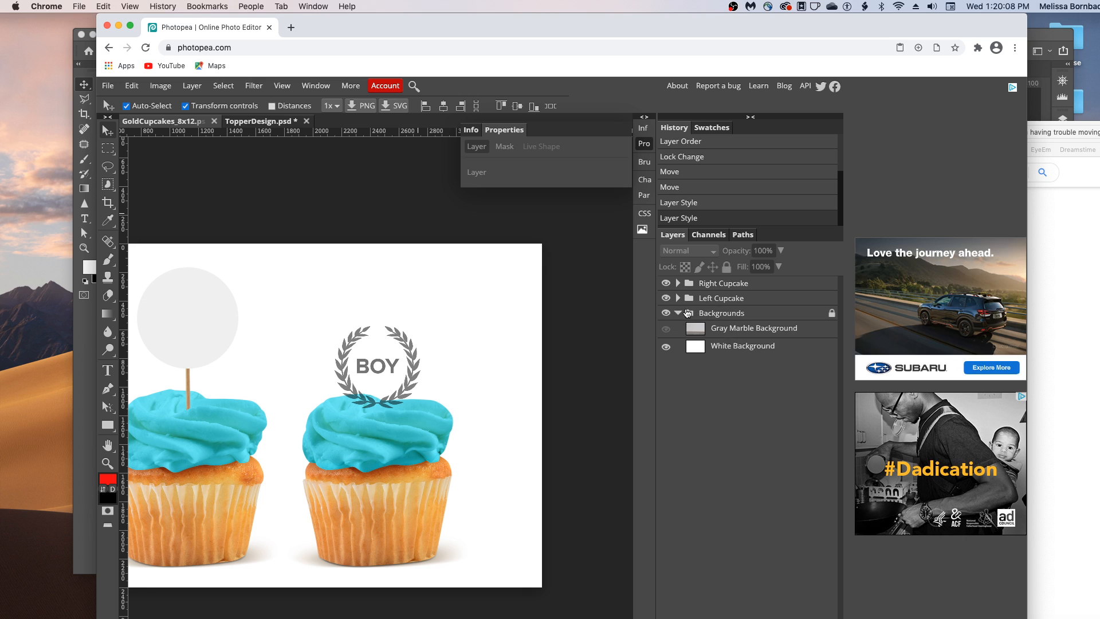
- Preview the Gray Marble Background behind the cupcakes, hide it again, and switch to Photoshop
{"action": "left_click", "coordinate": [667, 332]}
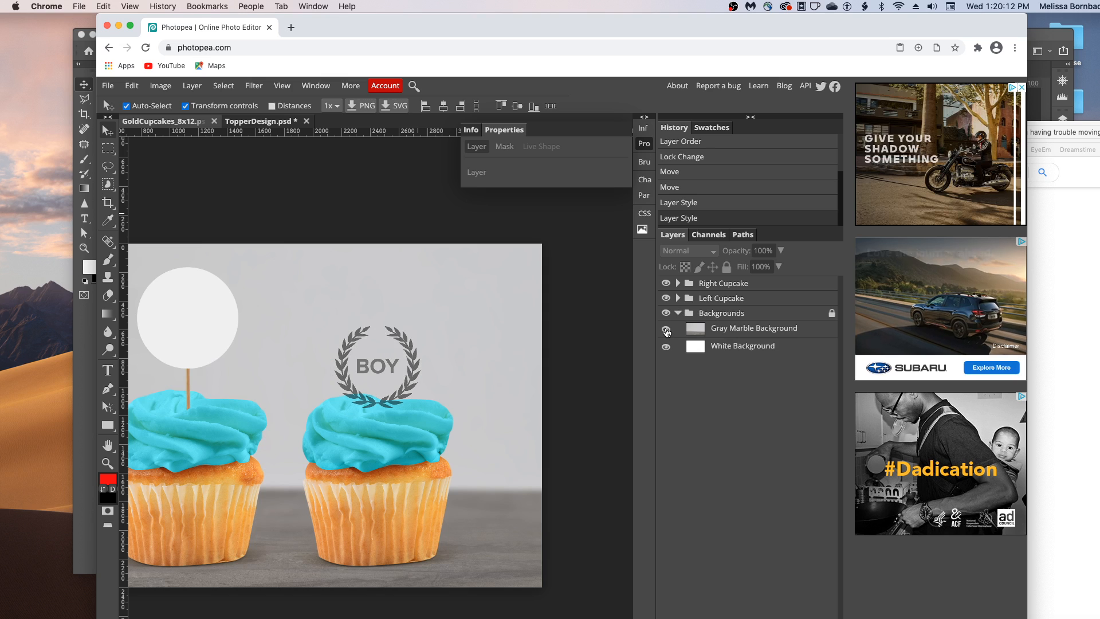
{"action": "left_click", "coordinate": [666, 331]}
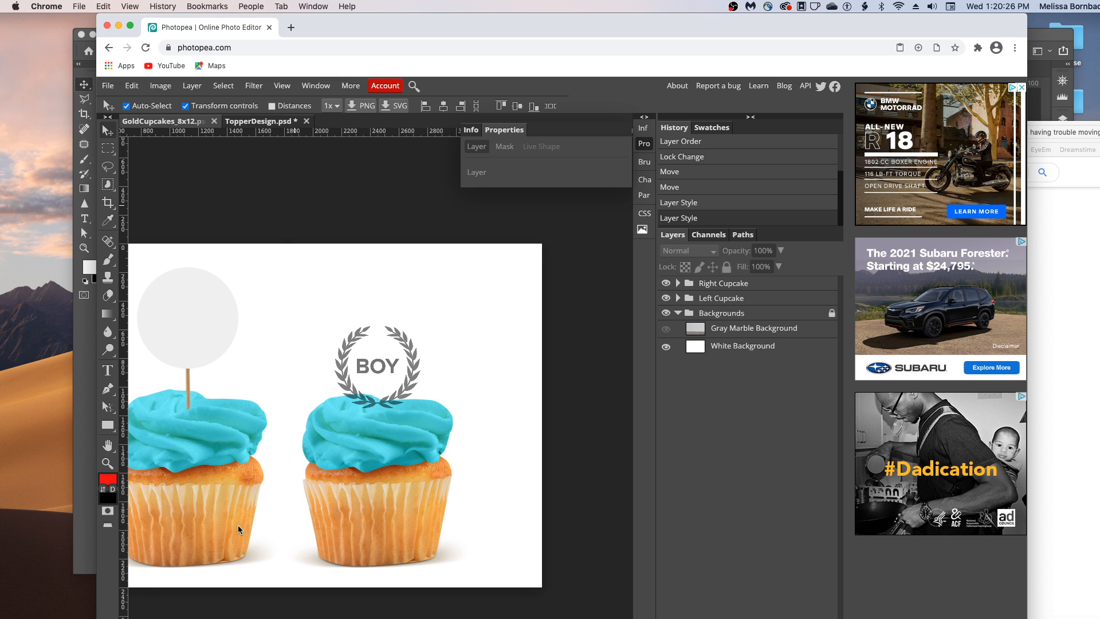
{"action": "left_click", "coordinate": [356, 618]}
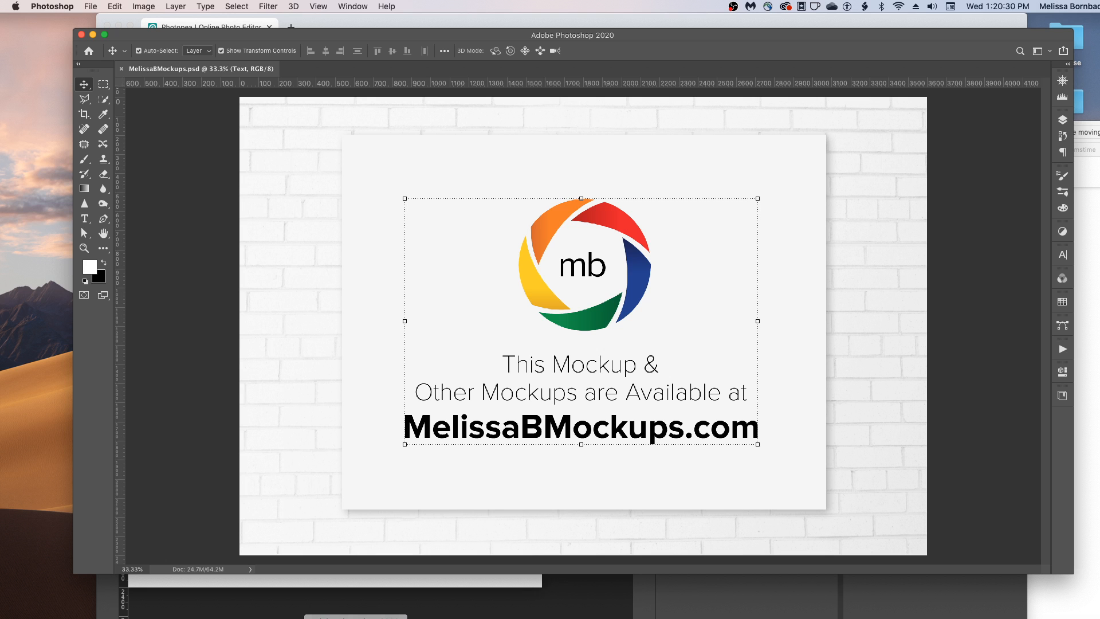